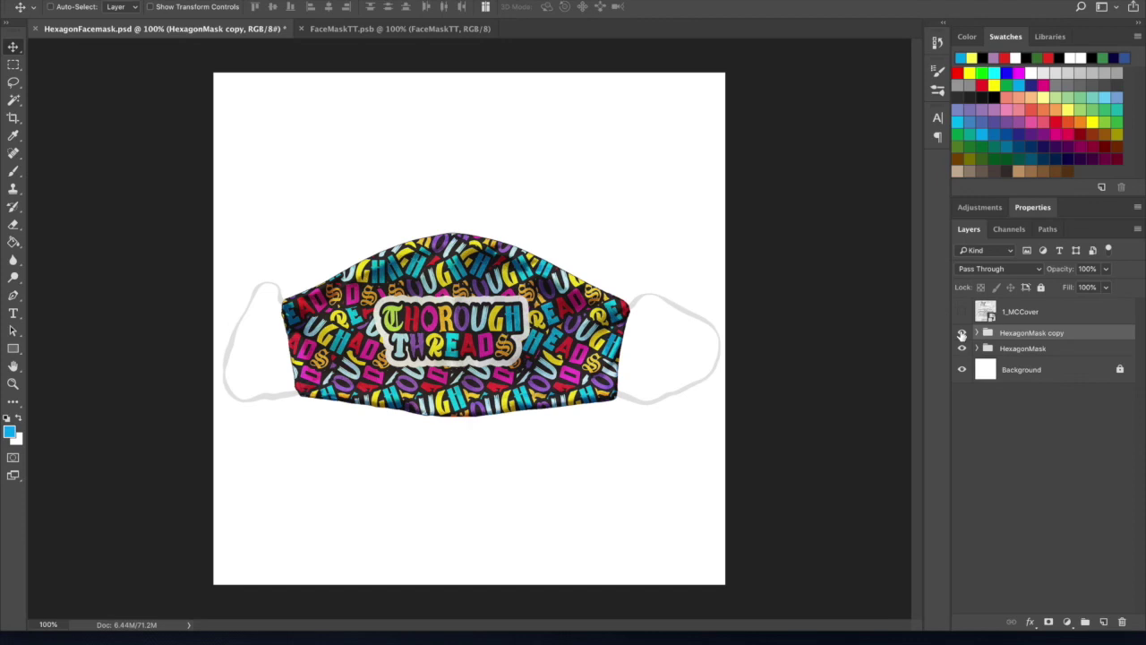
- Briefly hide and restore the cover layer to preview the mask design underneath
click(962, 333)
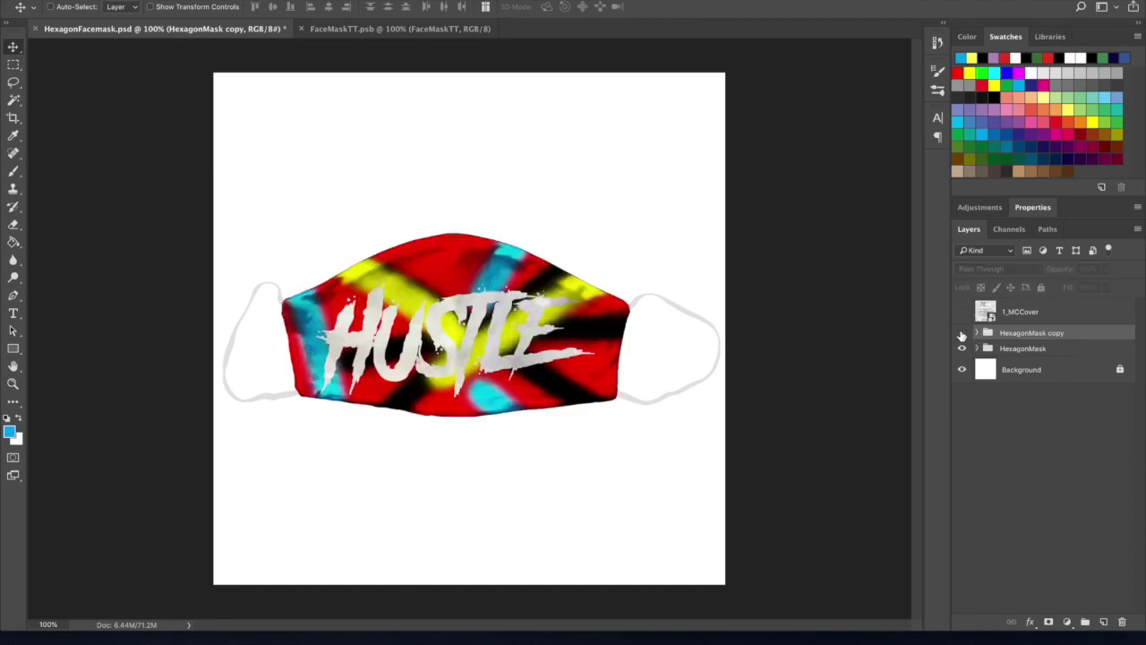
click(962, 333)
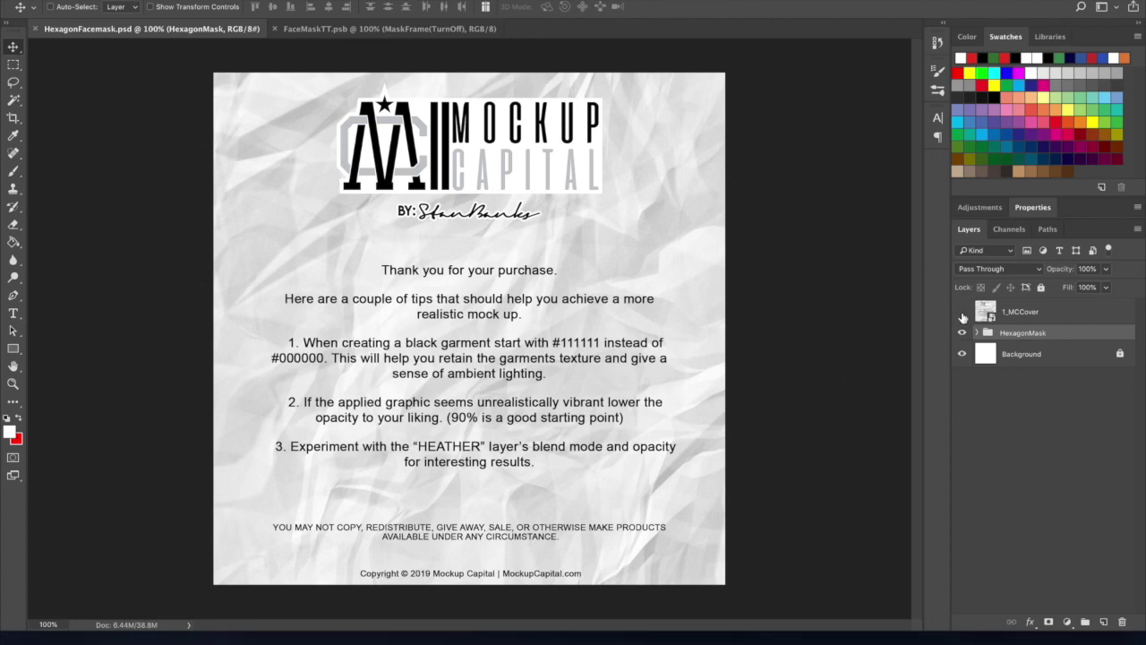
- Hide the 1_MCCover layer and expand the HexagonMask group to list its layers
click(962, 313)
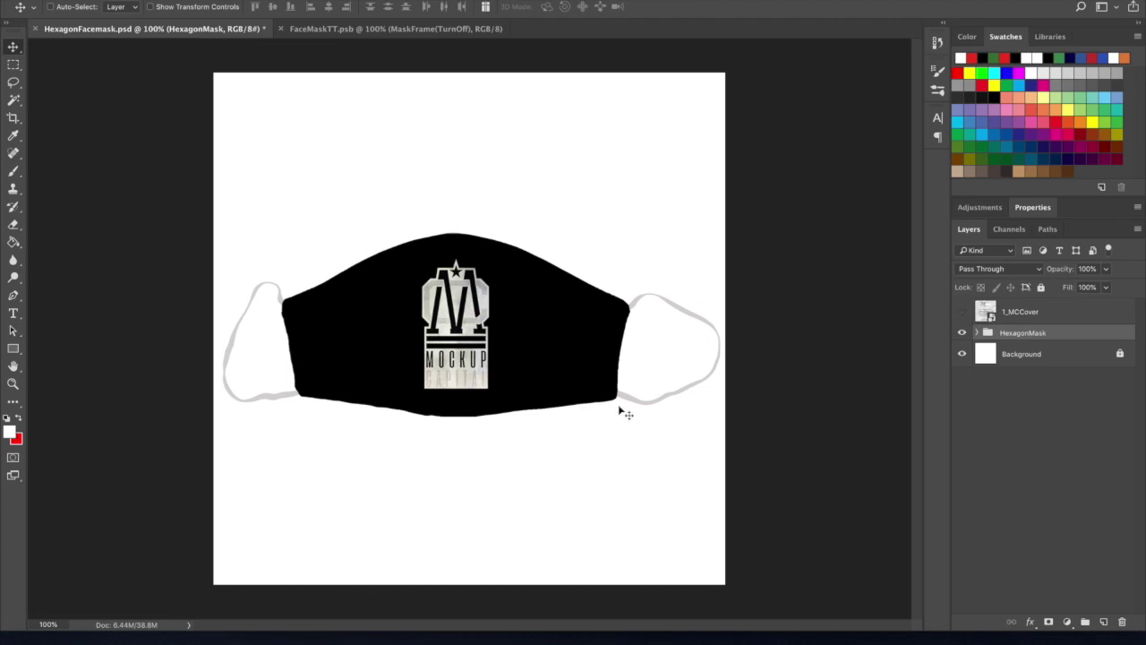
click(979, 333)
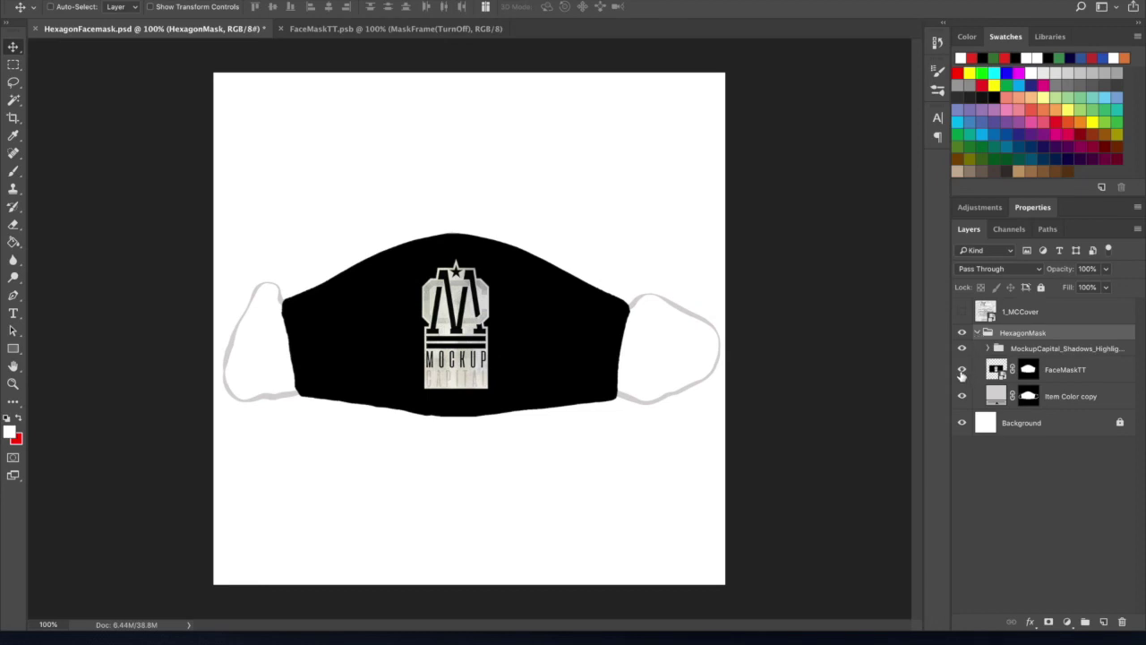
- Hide the FaceMaskTT logo layer and test the Opacity slider on a shading Image layer
click(1060, 376)
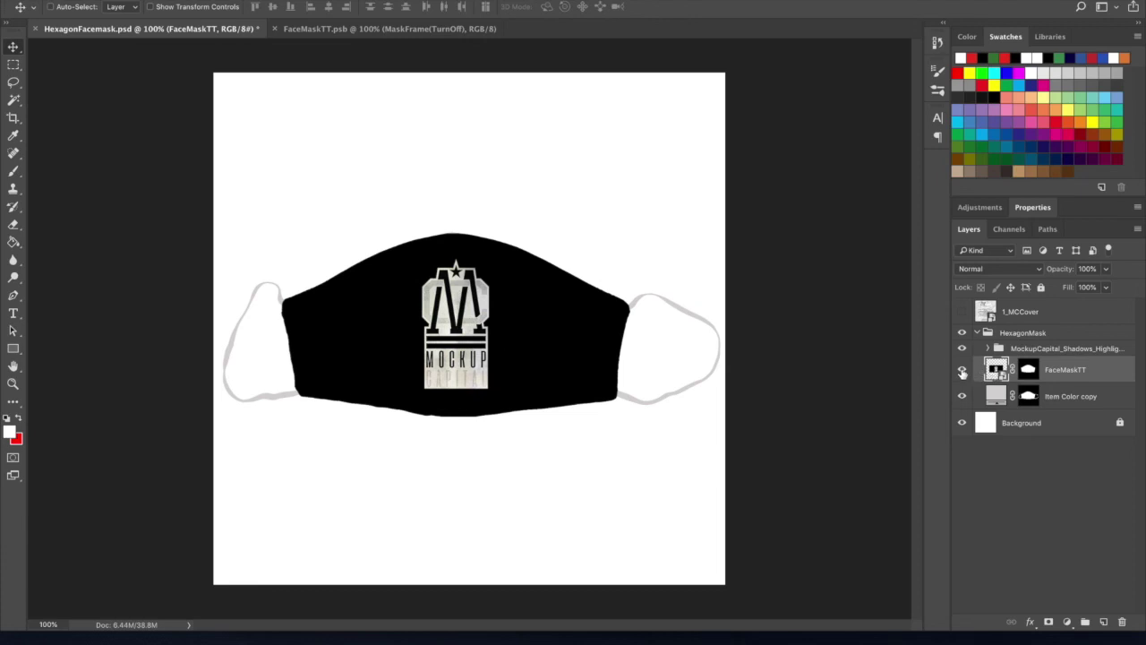
click(963, 370)
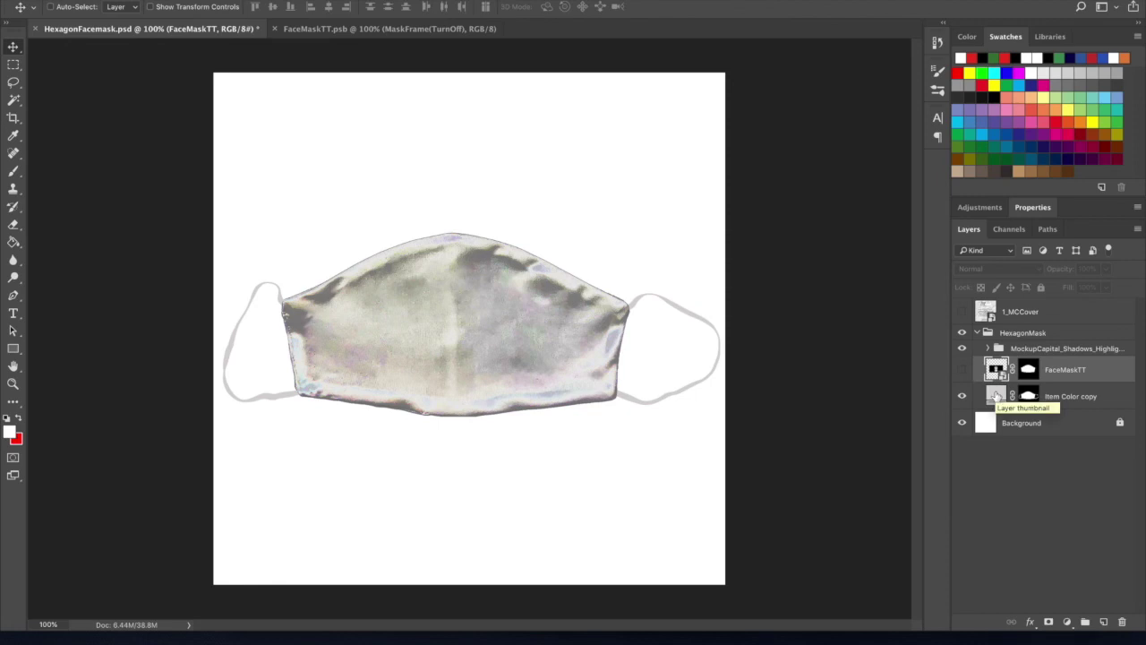
click(987, 349)
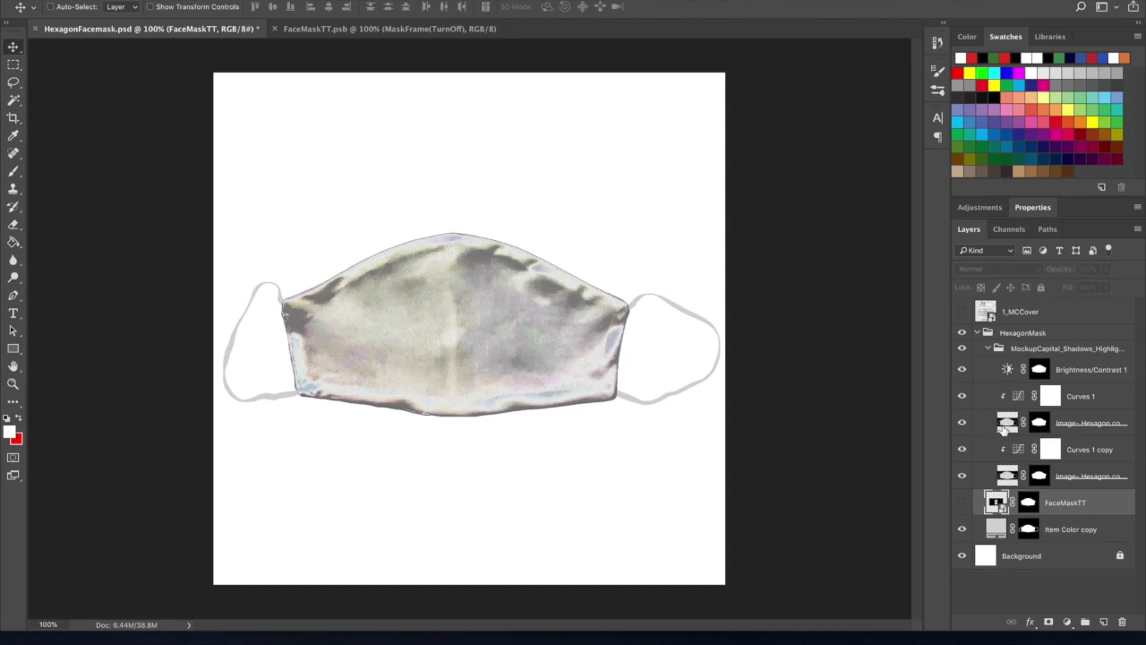
click(1004, 428)
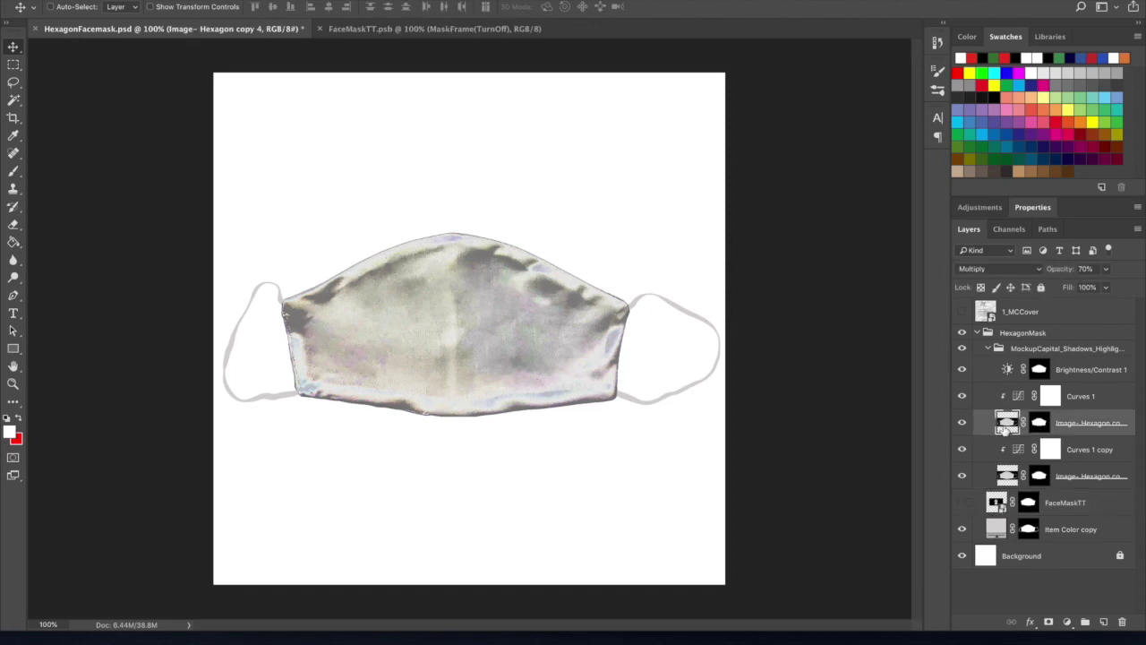
click(1107, 269)
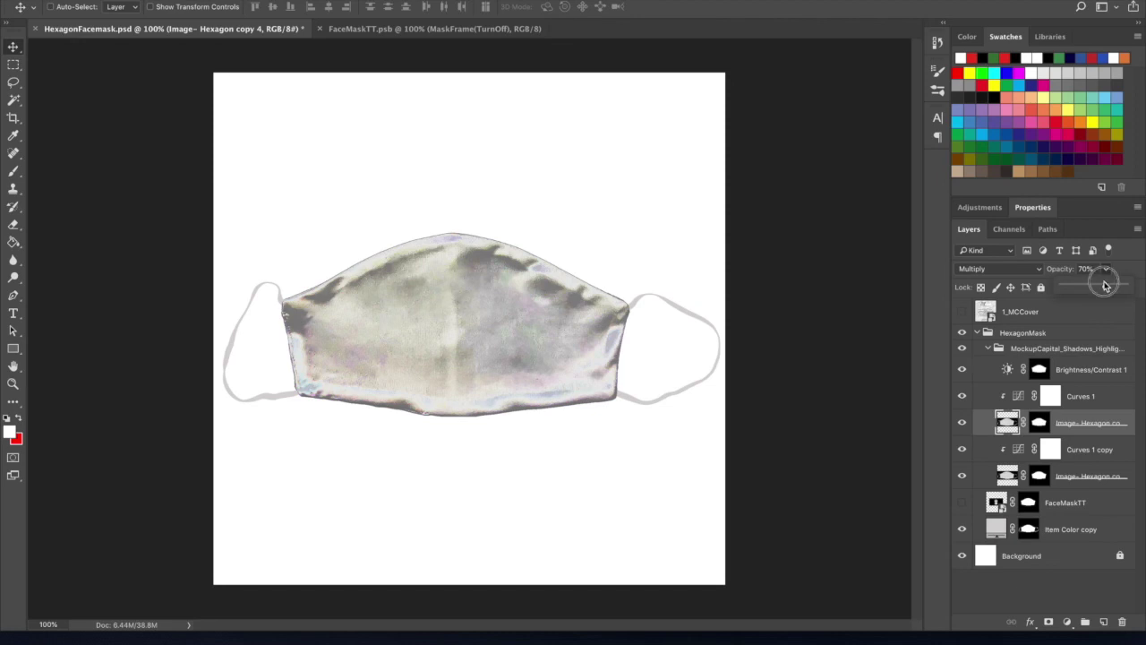
mouse_move(1105, 285)
mouse_down()
mouse_move(1075, 284)
mouse_move(1108, 285)
mouse_up()
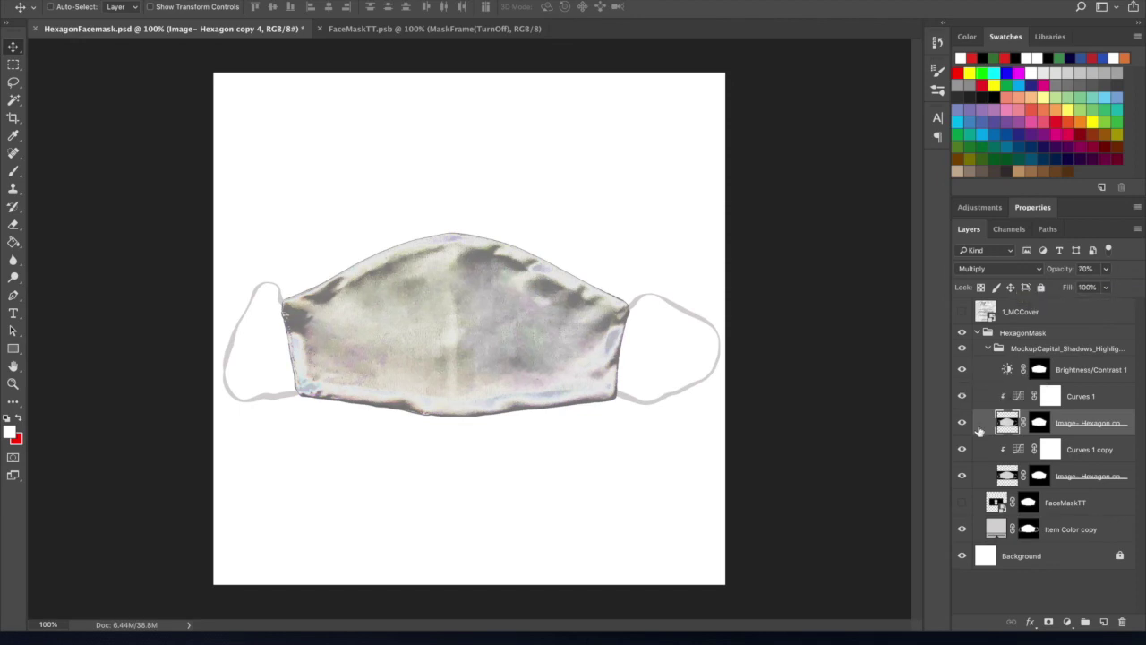
- Try several swatch colours on the Item Color copy fill and apply a grey
click(989, 348)
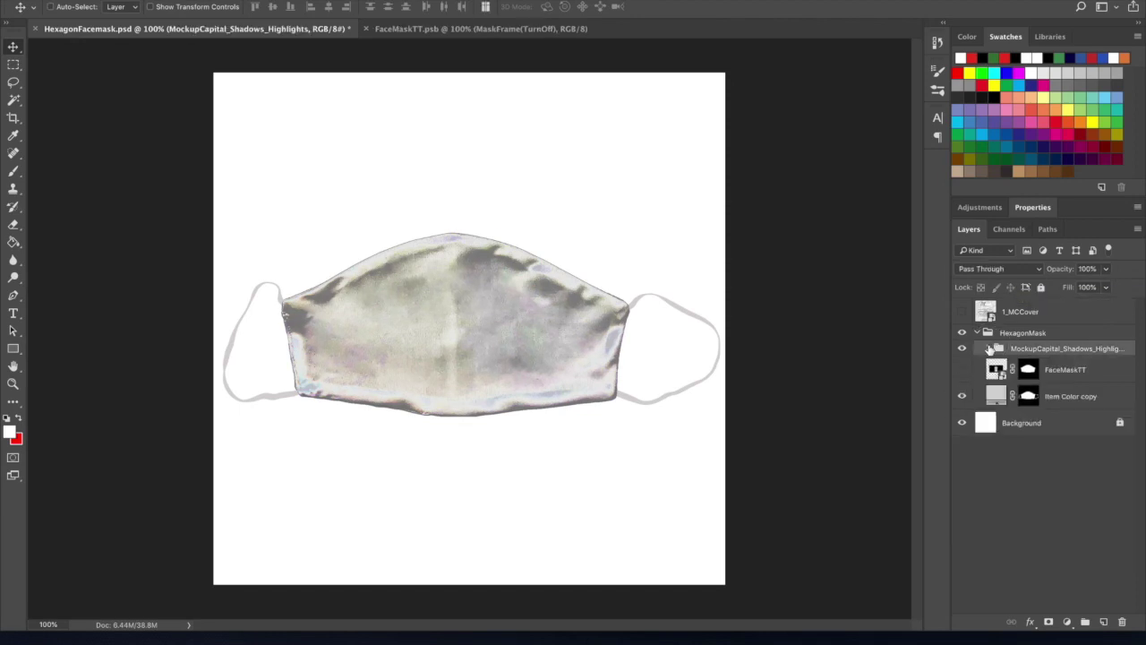
click(1000, 397)
double_click(999, 397)
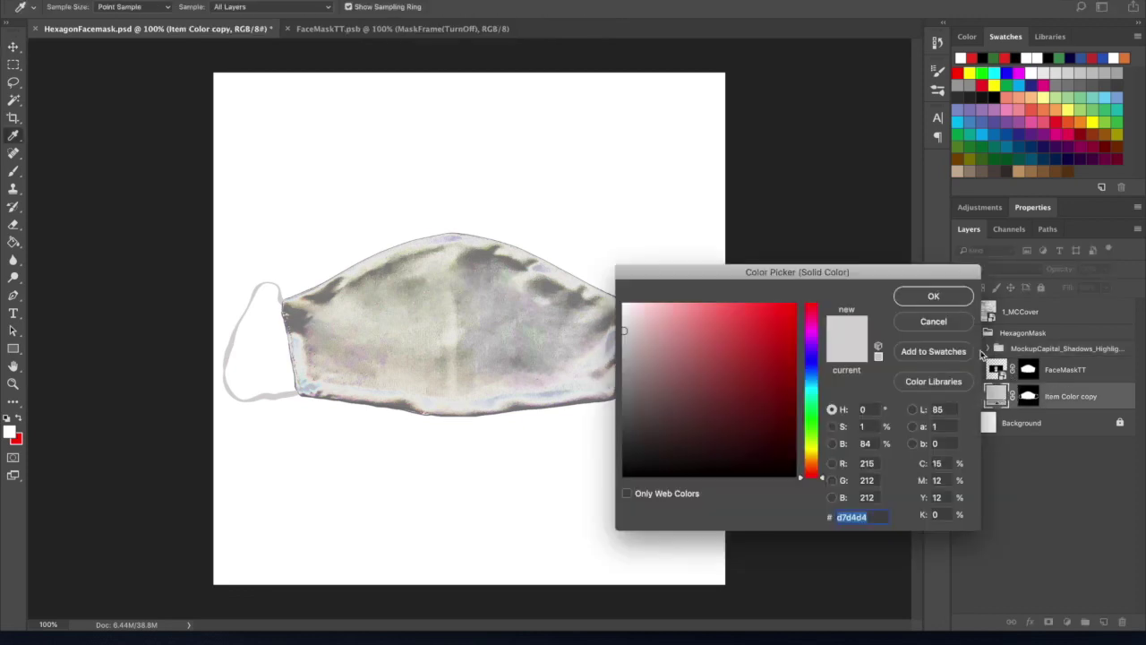
mouse_move(763, 336)
mouse_down()
mouse_move(750, 328)
mouse_move(775, 323)
mouse_move(791, 408)
mouse_move(757, 450)
mouse_move(796, 310)
mouse_move(778, 337)
mouse_move(657, 325)
mouse_up()
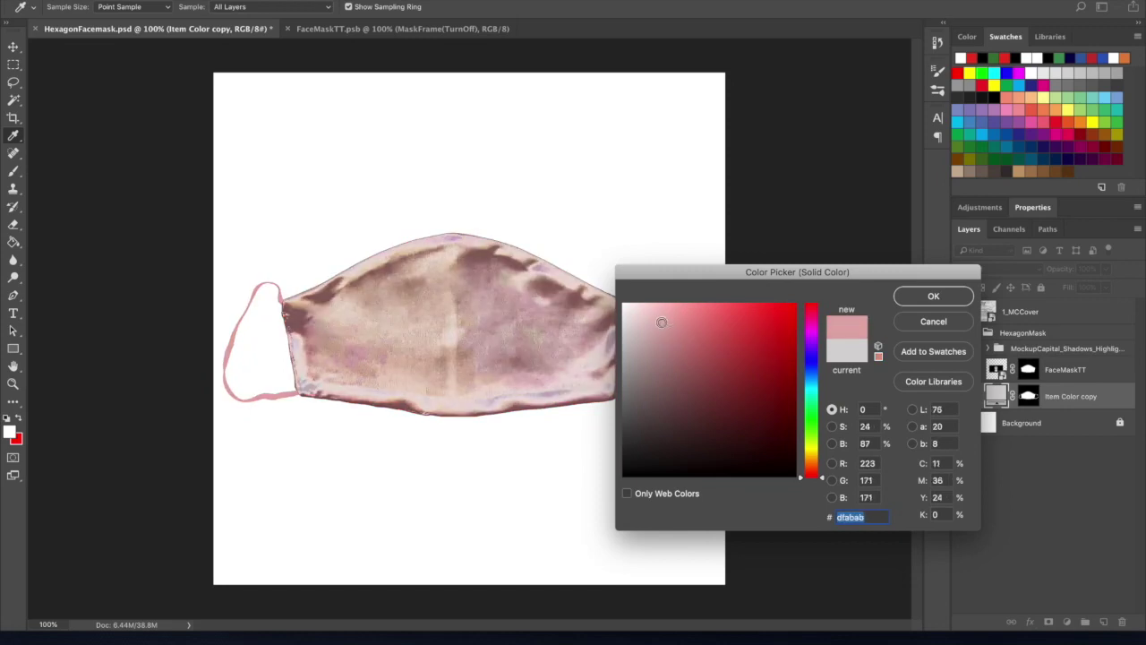
click(958, 120)
click(1007, 126)
click(1010, 109)
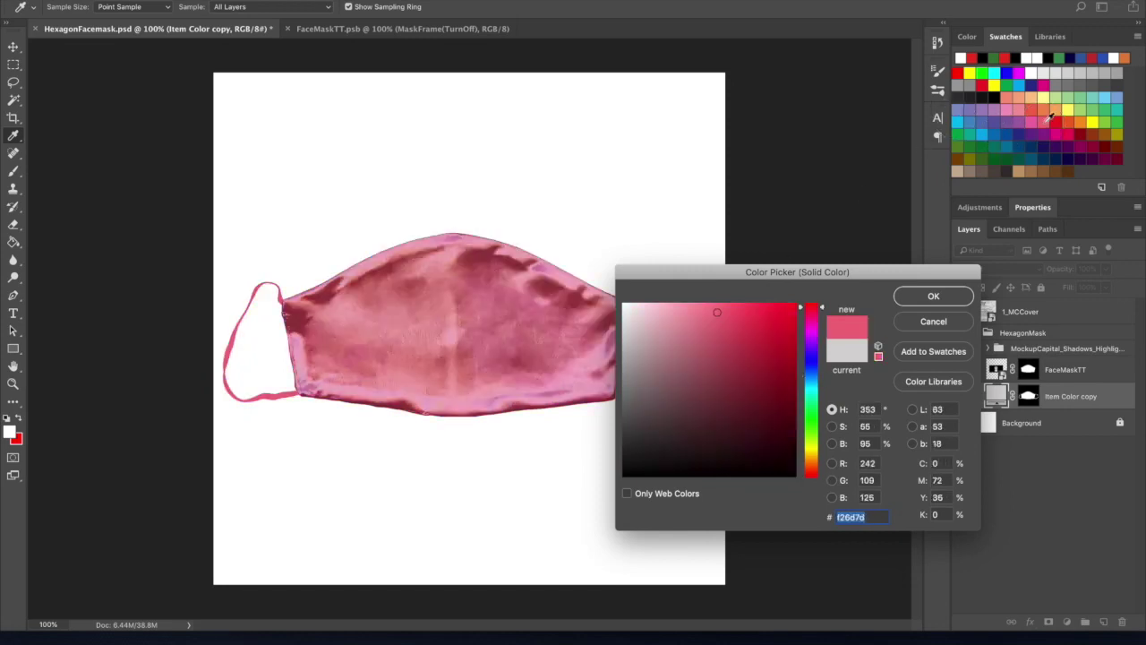
click(1072, 86)
click(950, 296)
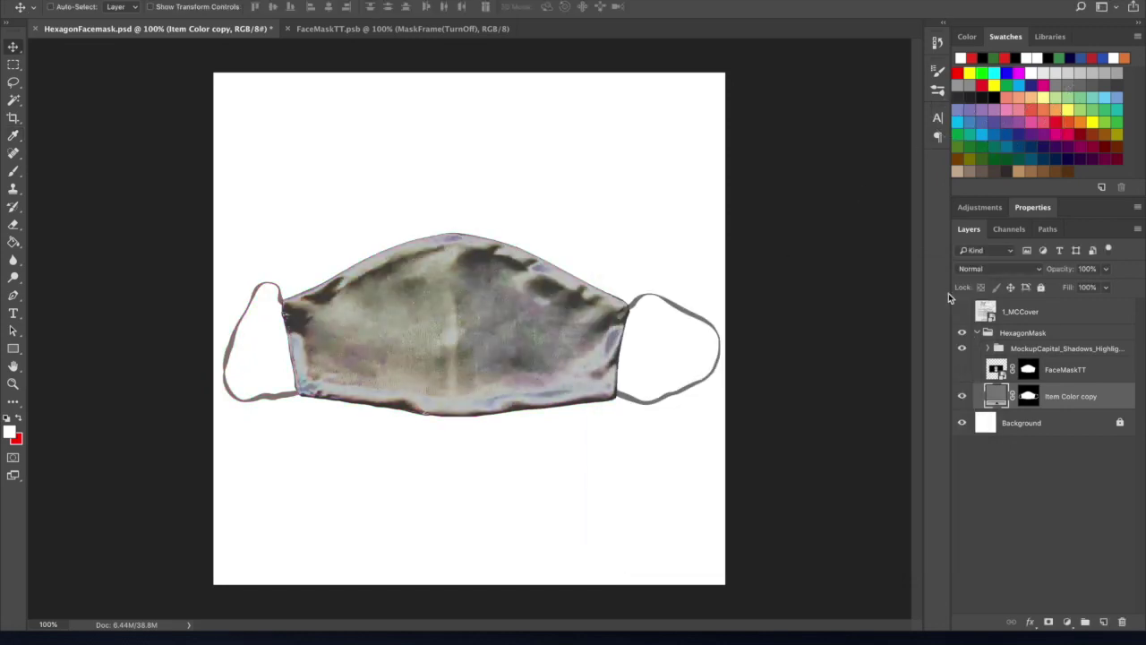
- Change the mask fill colour to white and check the shading group's layers
double_click(996, 396)
drag(740, 343, 553, 285)
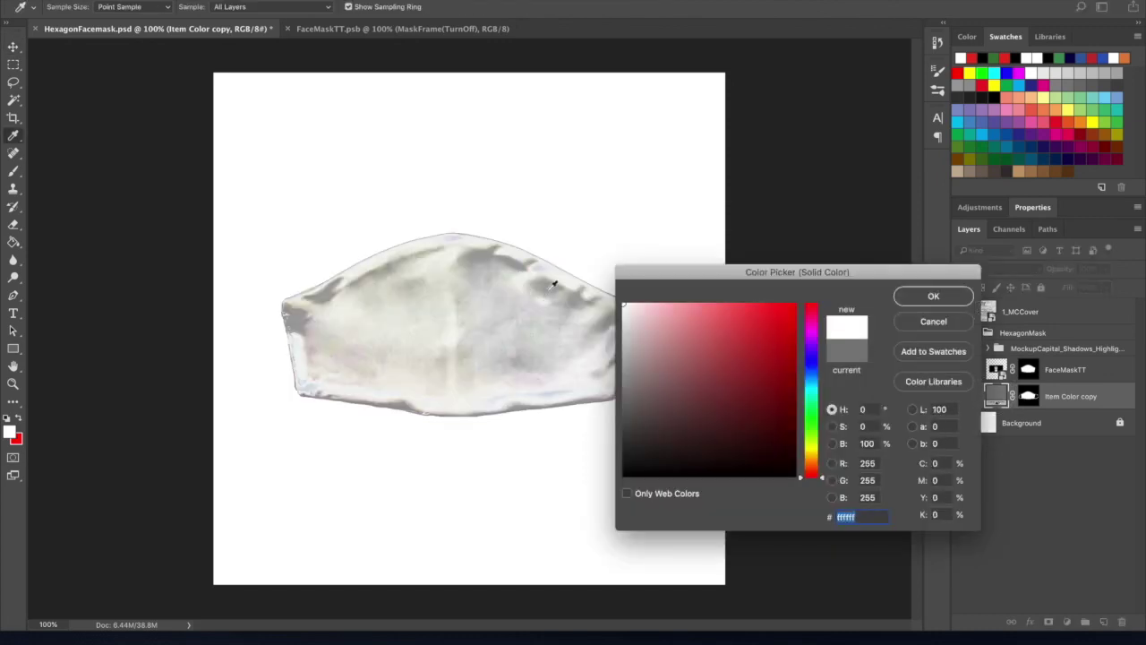
click(909, 297)
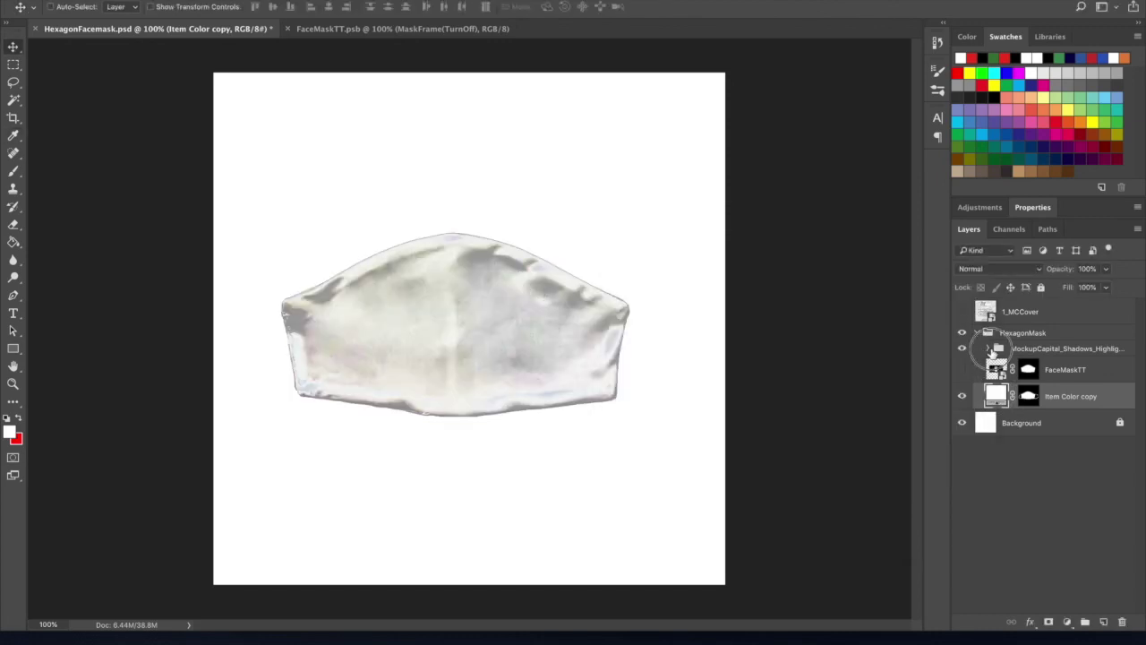
click(987, 348)
click(988, 349)
click(988, 348)
click(988, 348)
- Turn the FaceMaskTT logo back on, confirm the white fill, and toggle the background
click(962, 372)
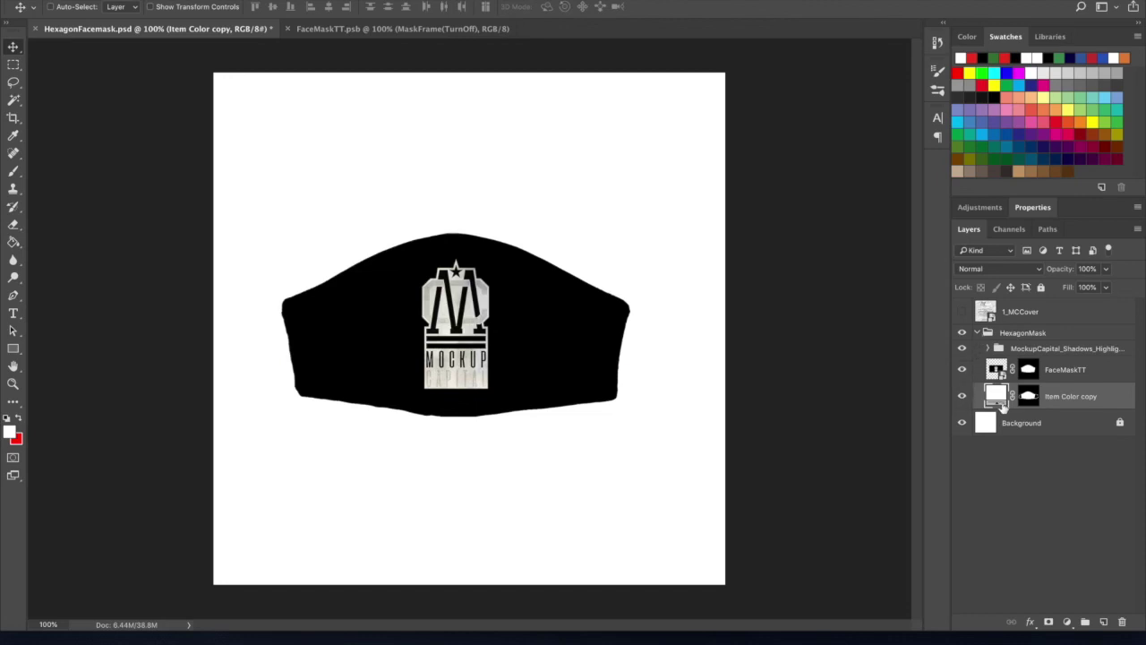
double_click(998, 396)
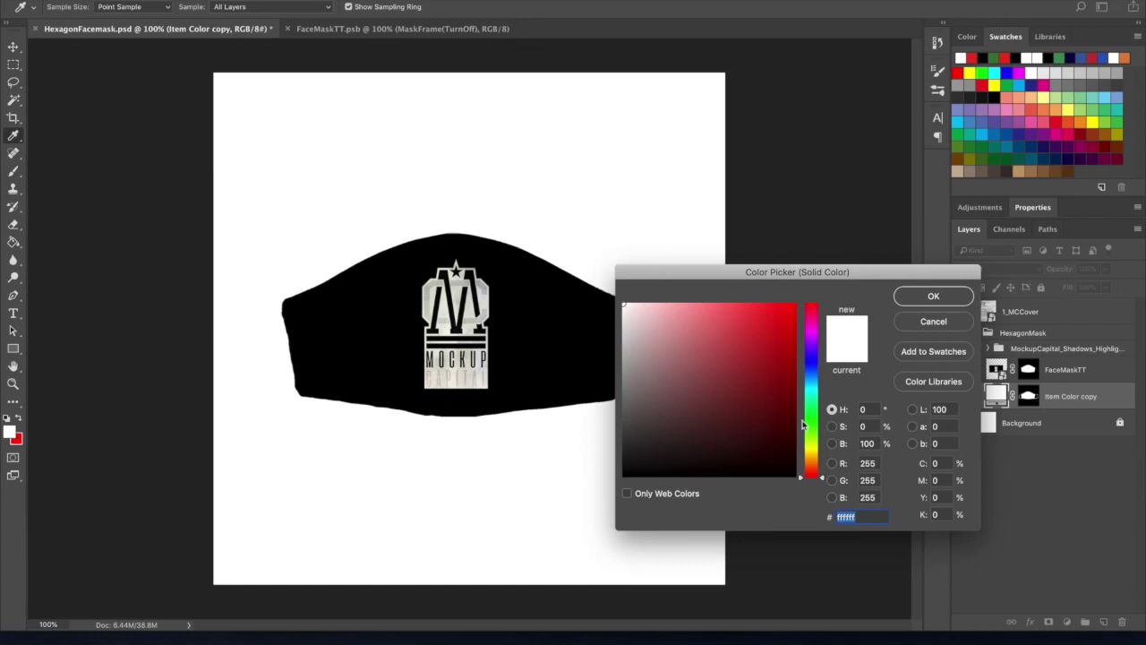
click(933, 295)
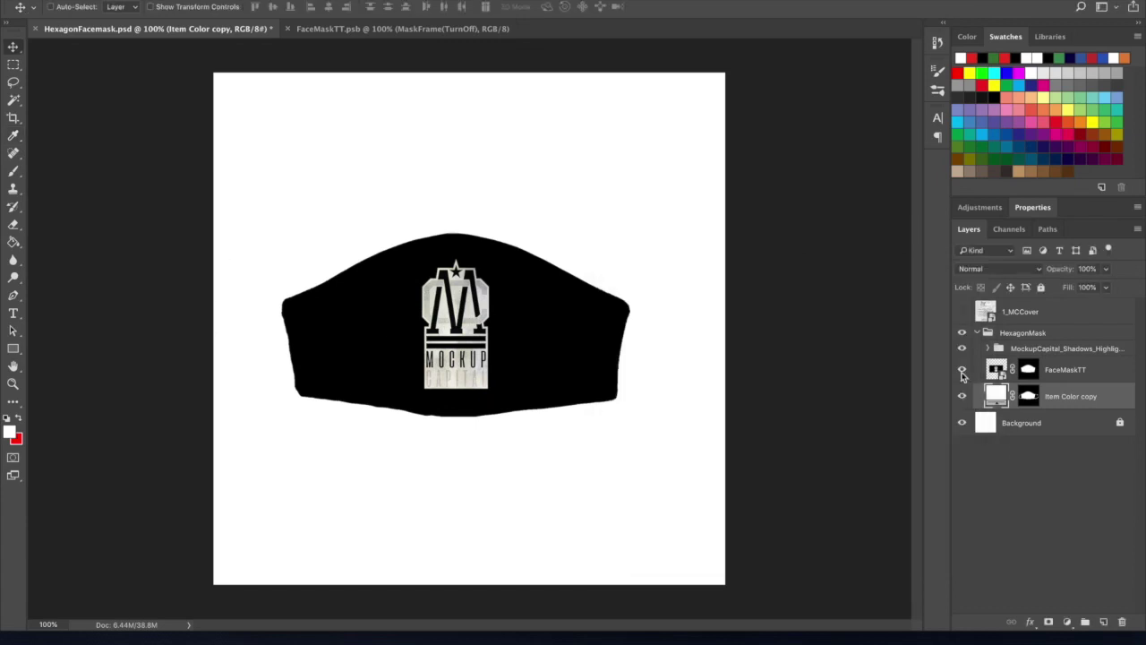
click(962, 422)
click(962, 422)
- Set the mask fill colour to light grey #e4e3e3
double_click(997, 396)
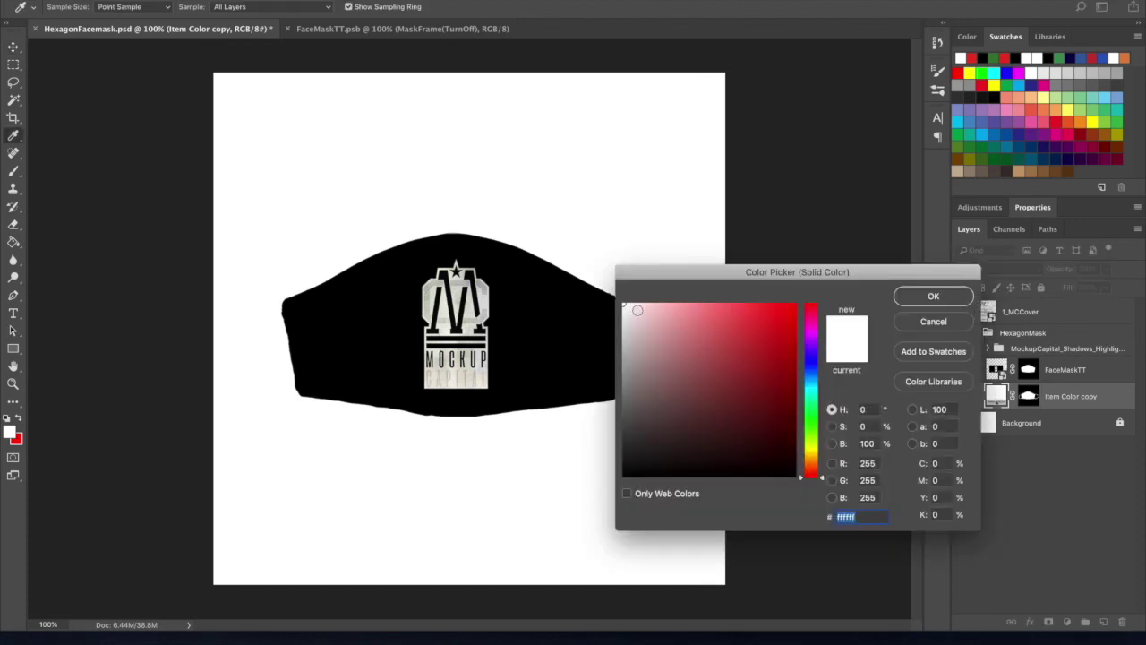
drag(631, 305, 624, 319)
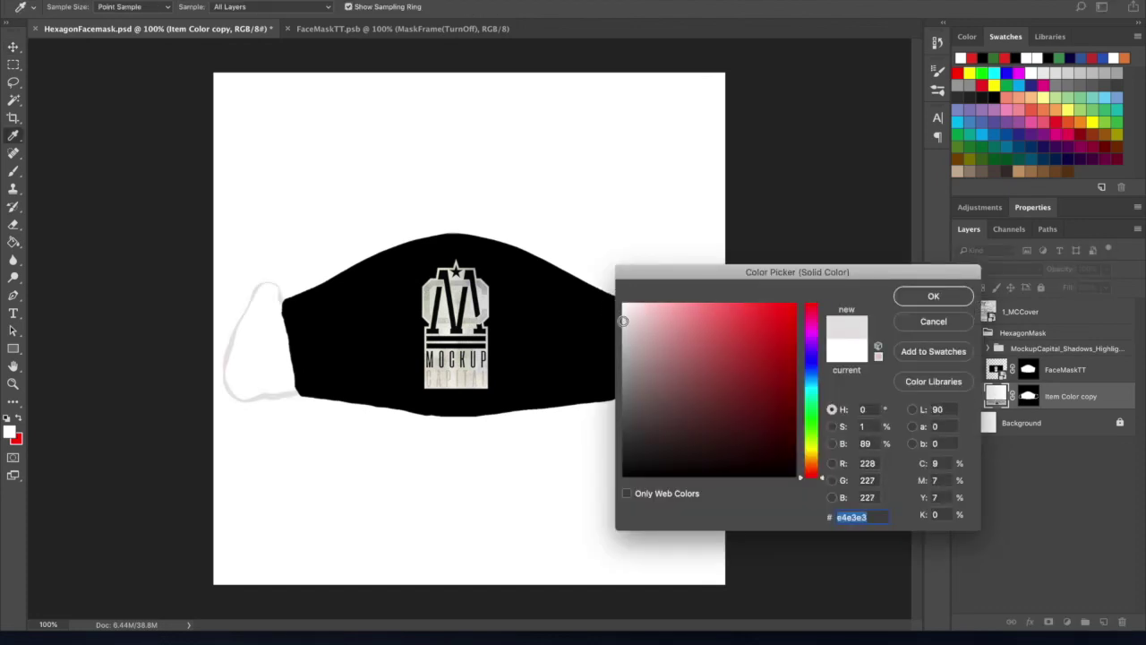
click(937, 304)
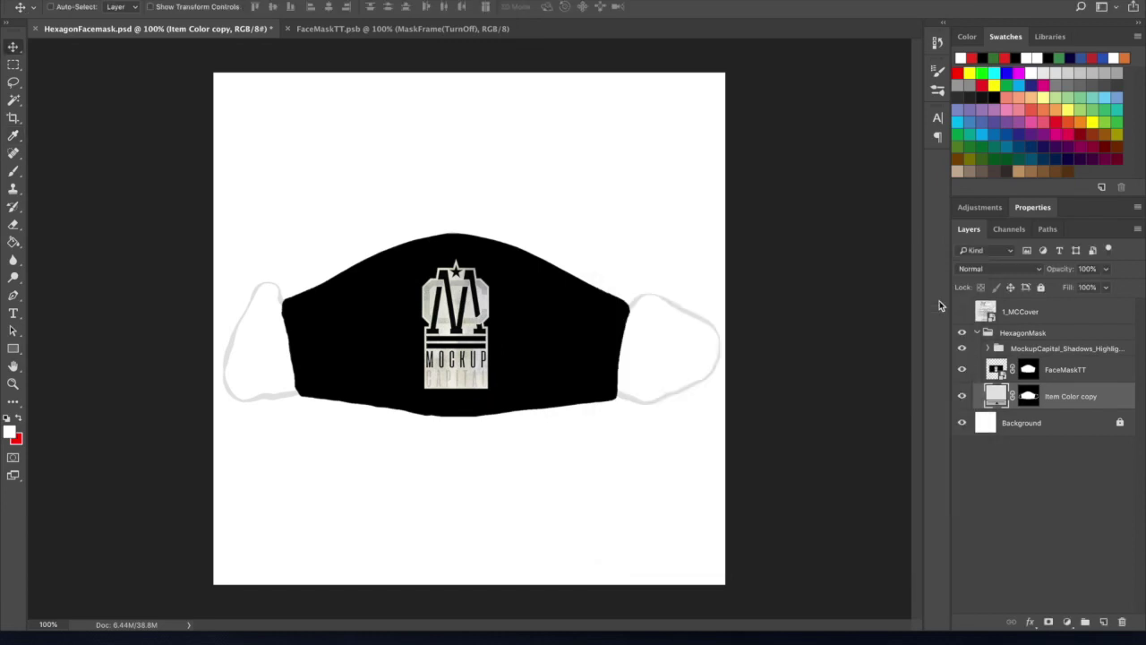
double_click(994, 371)
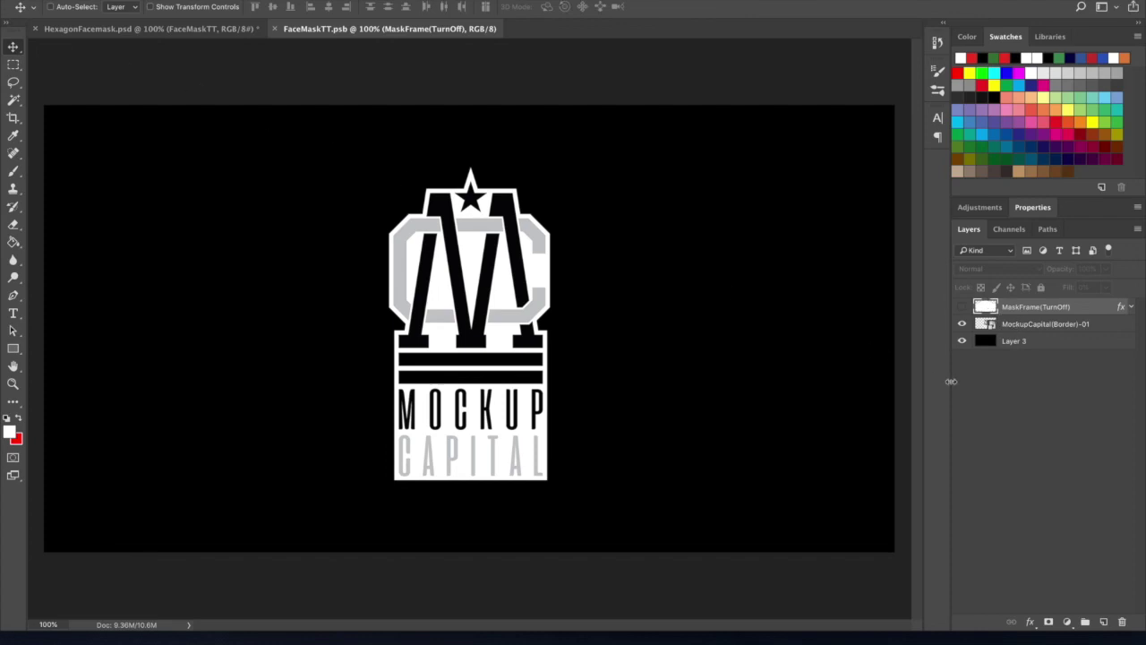
- Show the MaskFrame(TurnOff) outline and delete the MockupCapital logo and Layer 3 background
click(962, 307)
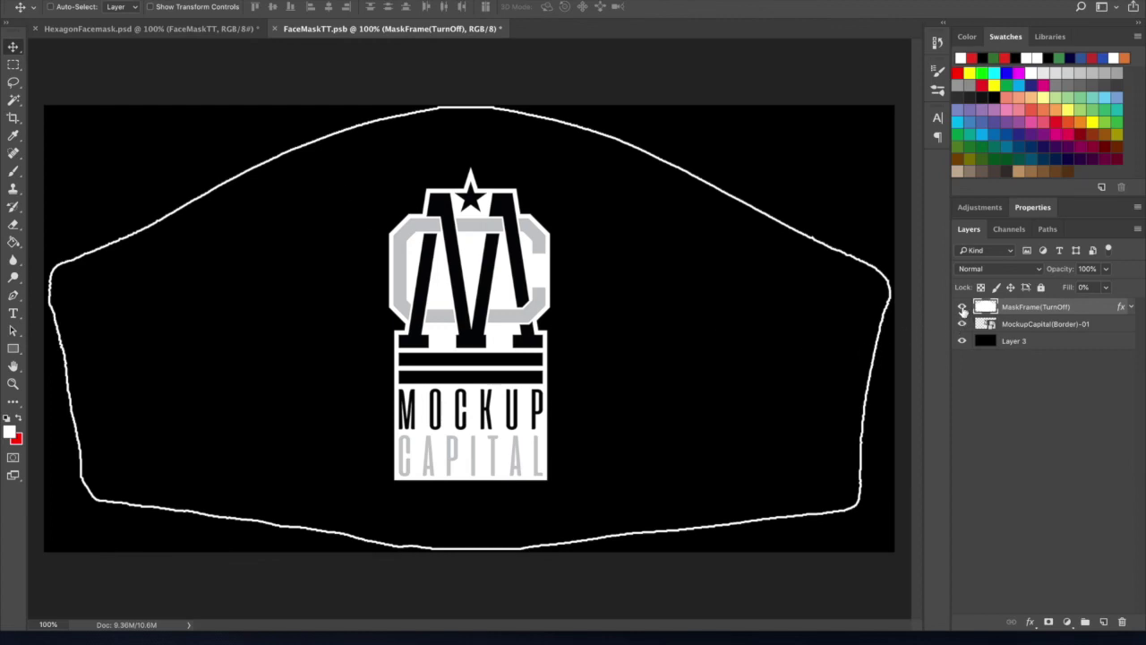
click(962, 324)
click(1045, 324)
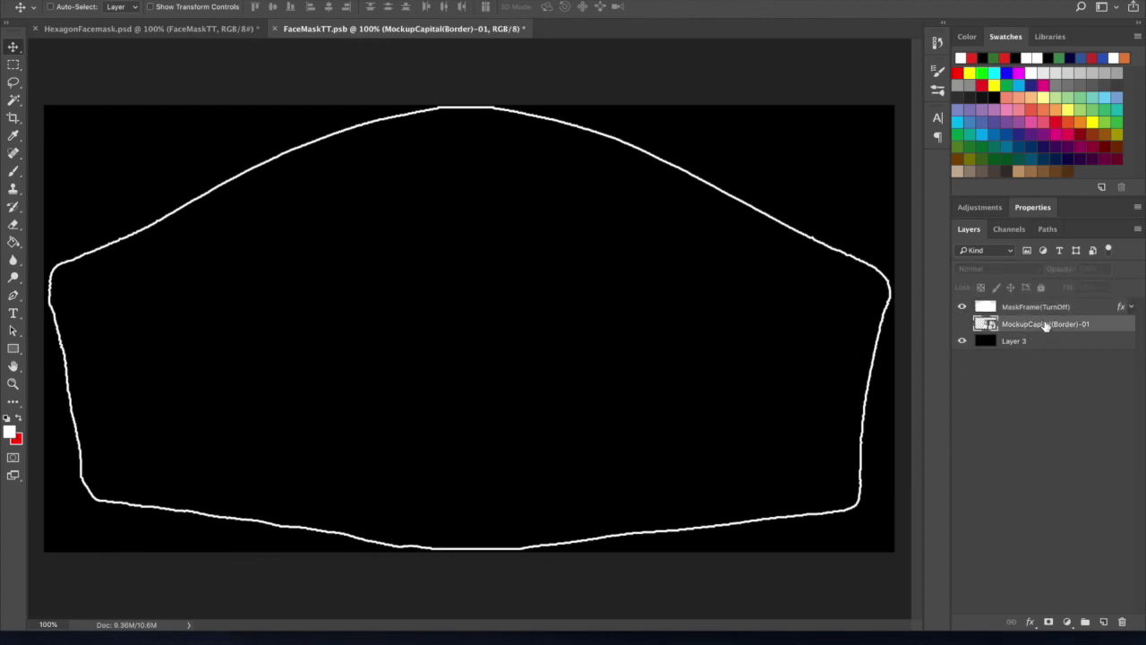
key(Delete)
key(Delete)
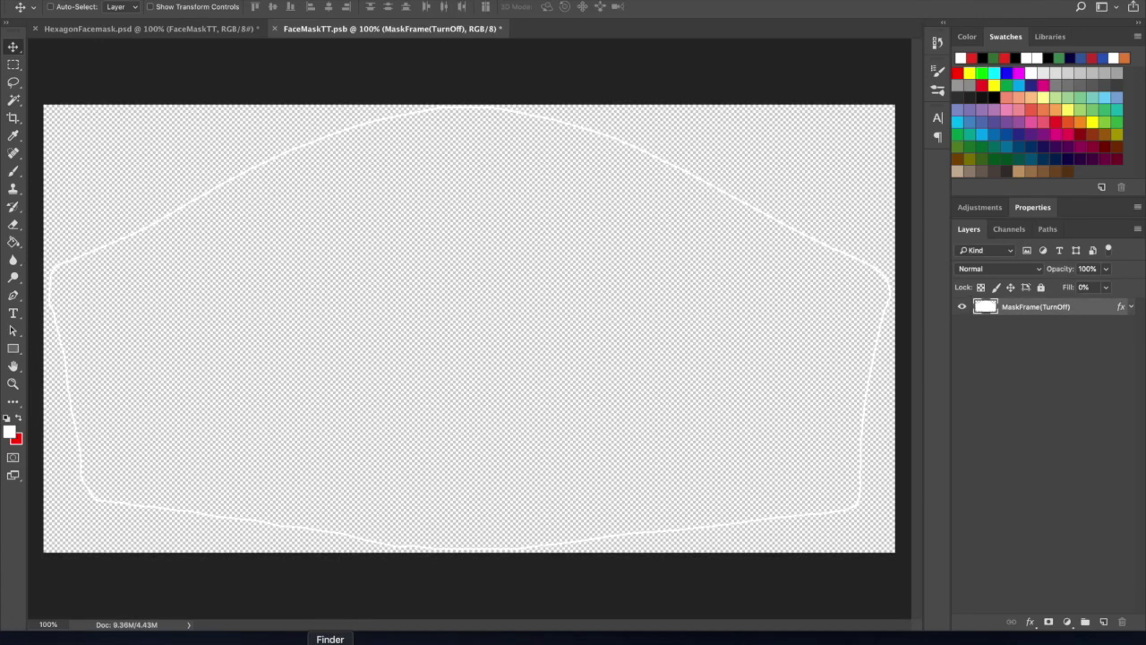
- Browse to 1_Clients > 1_ThoroughThreads in Finder and drag FaceMaskTT.jpg into the document
click(329, 641)
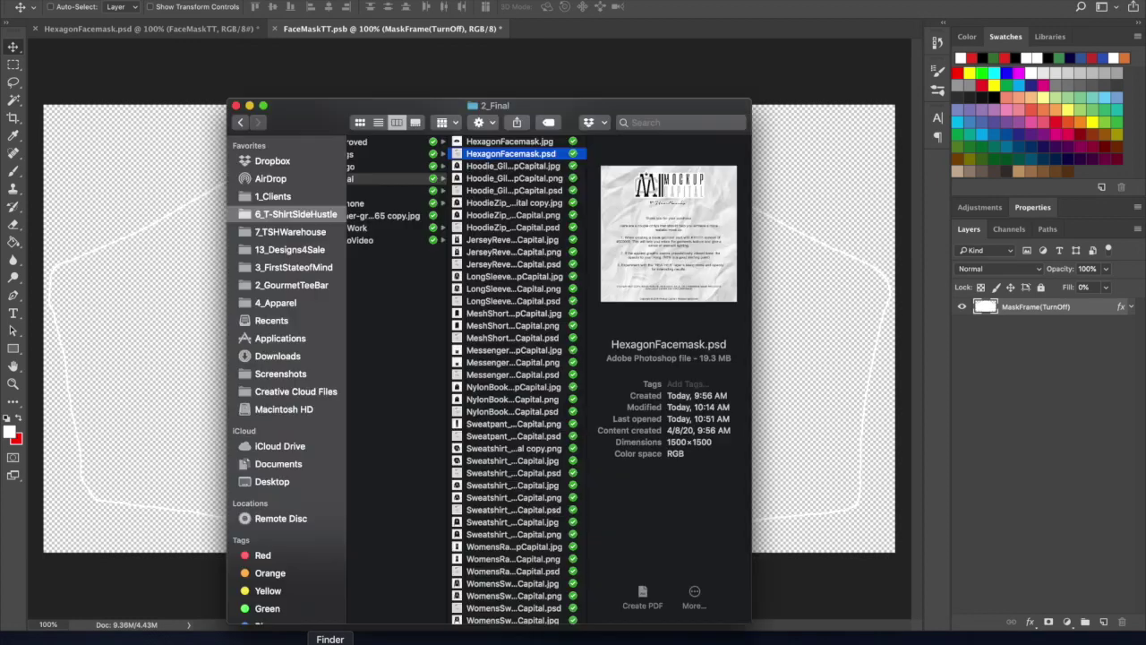
click(290, 232)
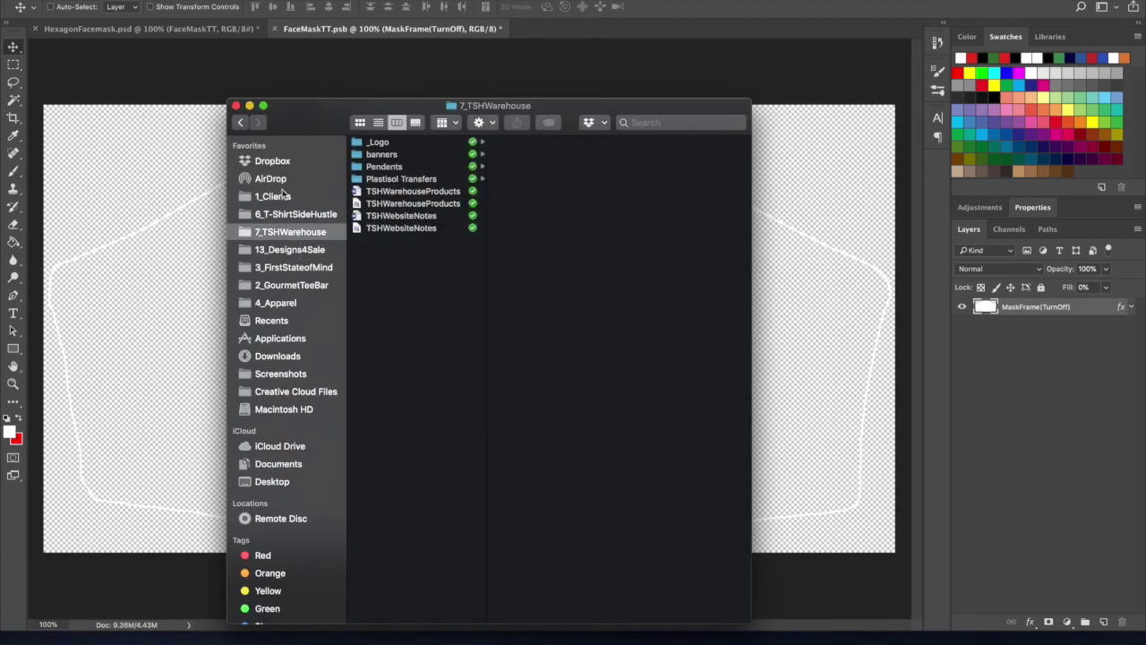
click(283, 198)
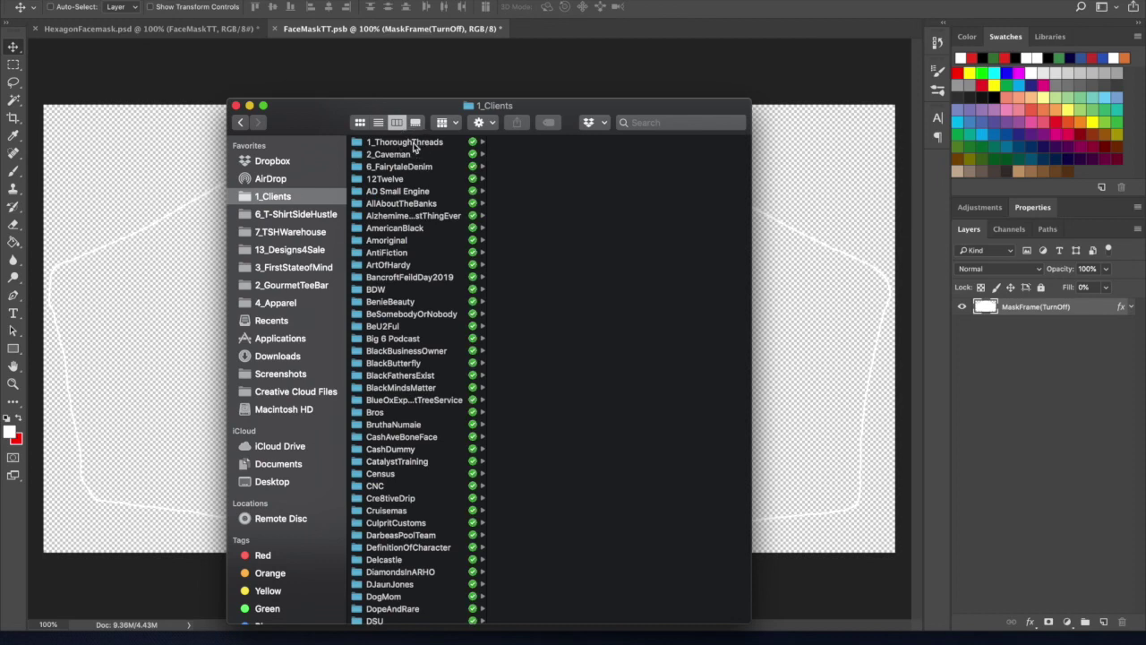
click(414, 143)
click(537, 278)
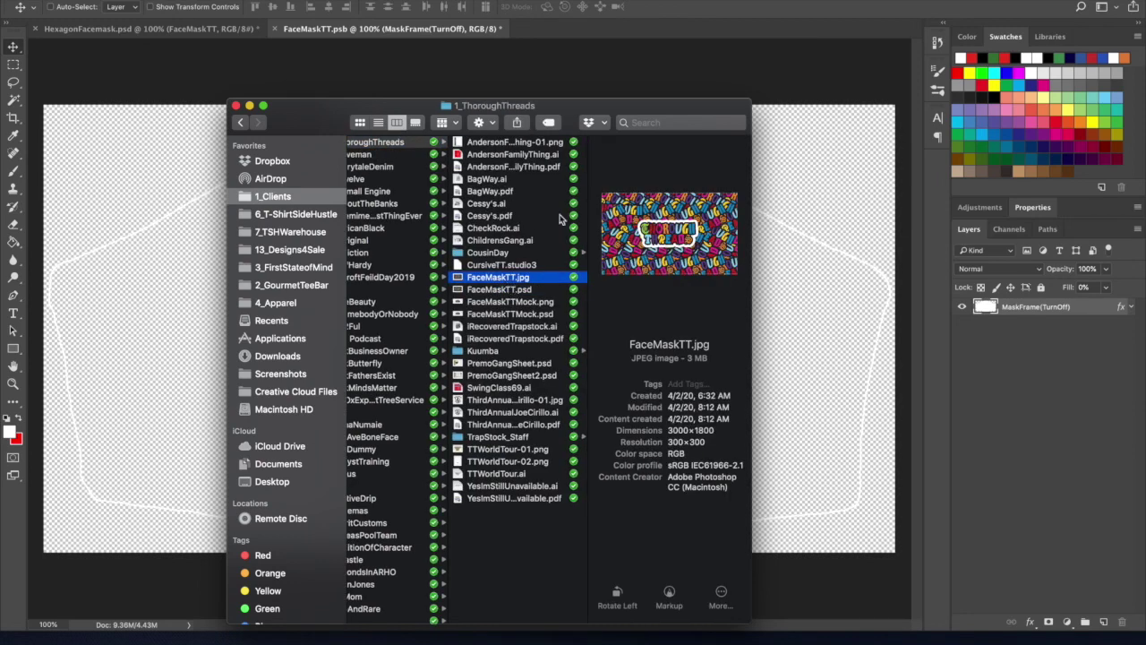
drag(611, 110, 156, 108)
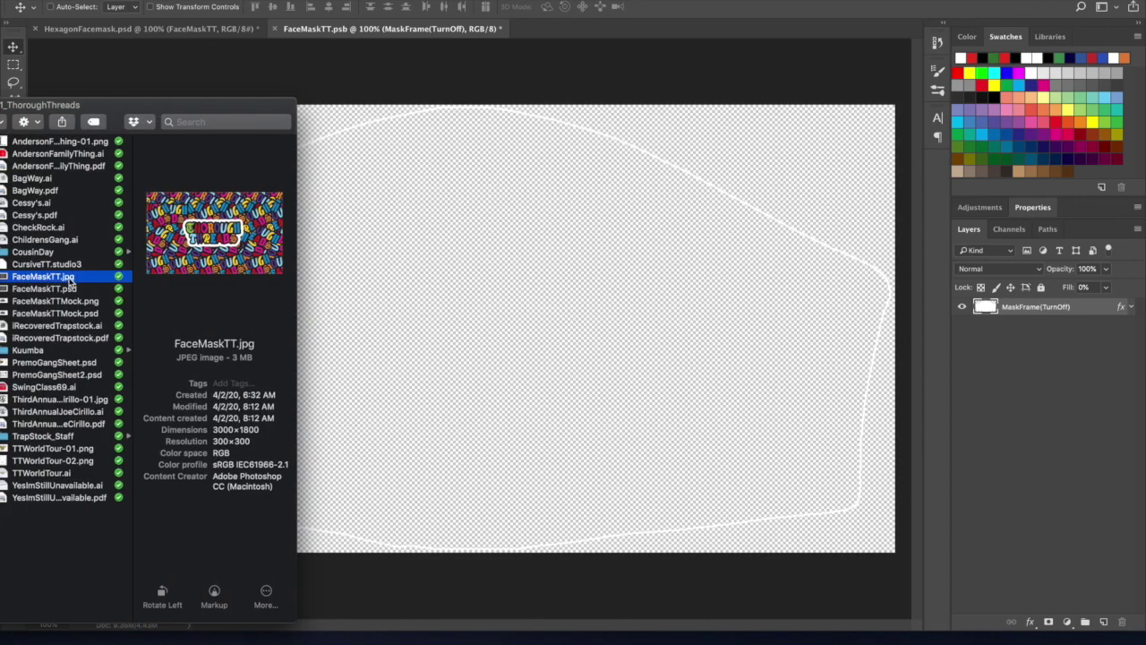
drag(70, 283, 658, 282)
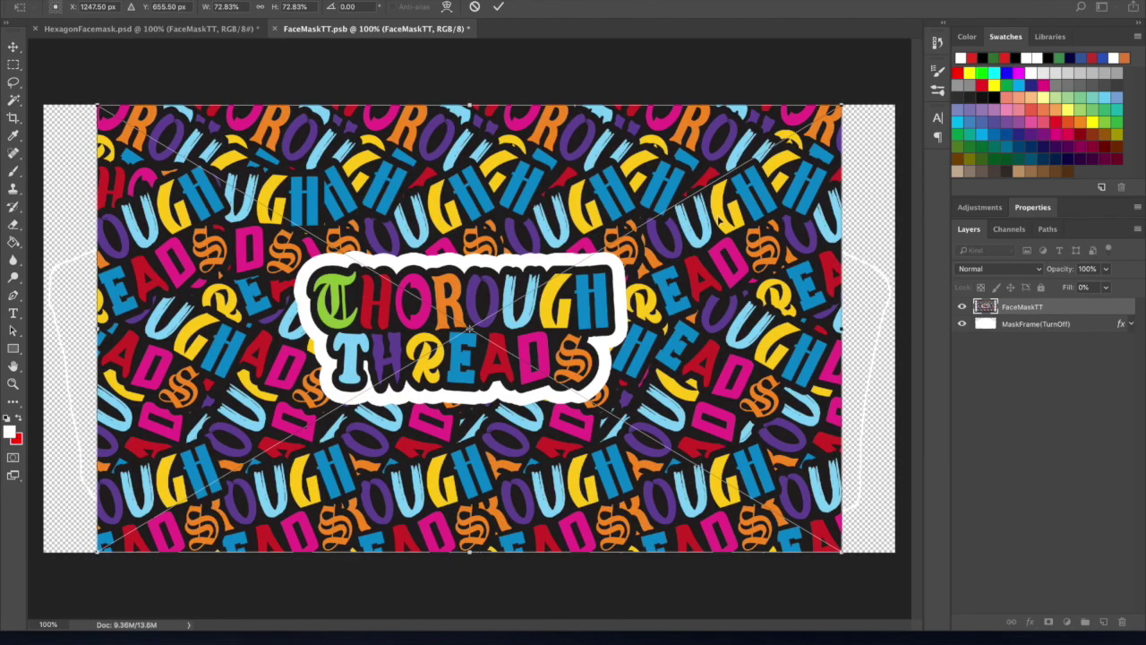
- Scale the placed pattern to about 82%, move MaskFrame(TurnOff) above it, and position the pattern
drag(844, 102, 892, 83)
key(Return)
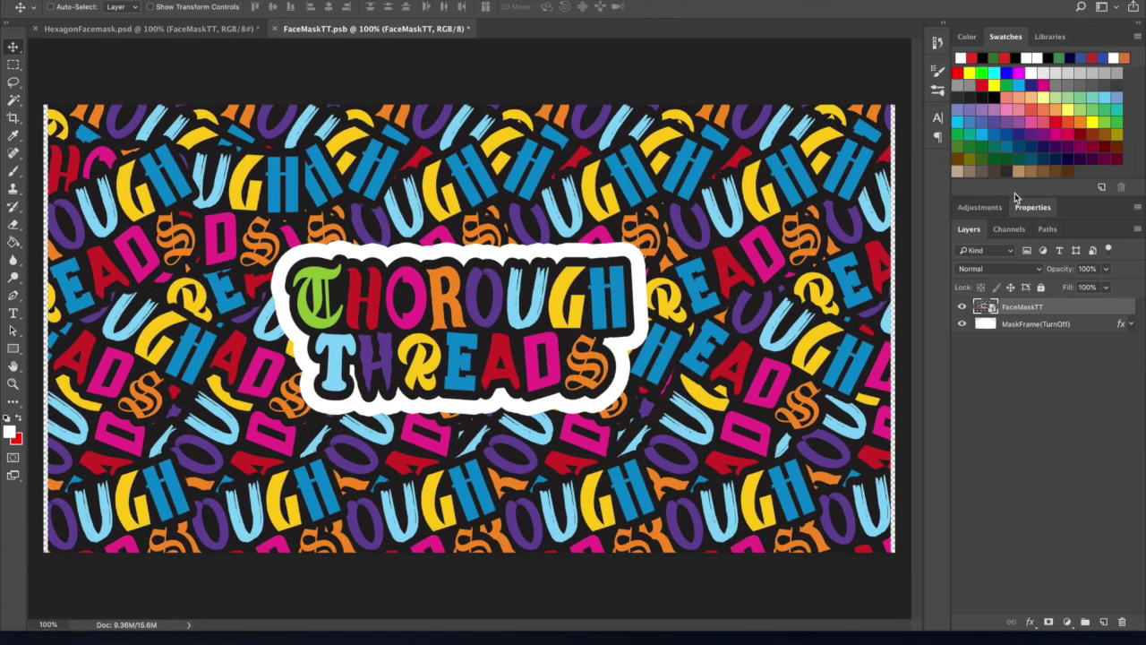
drag(1023, 331, 1021, 306)
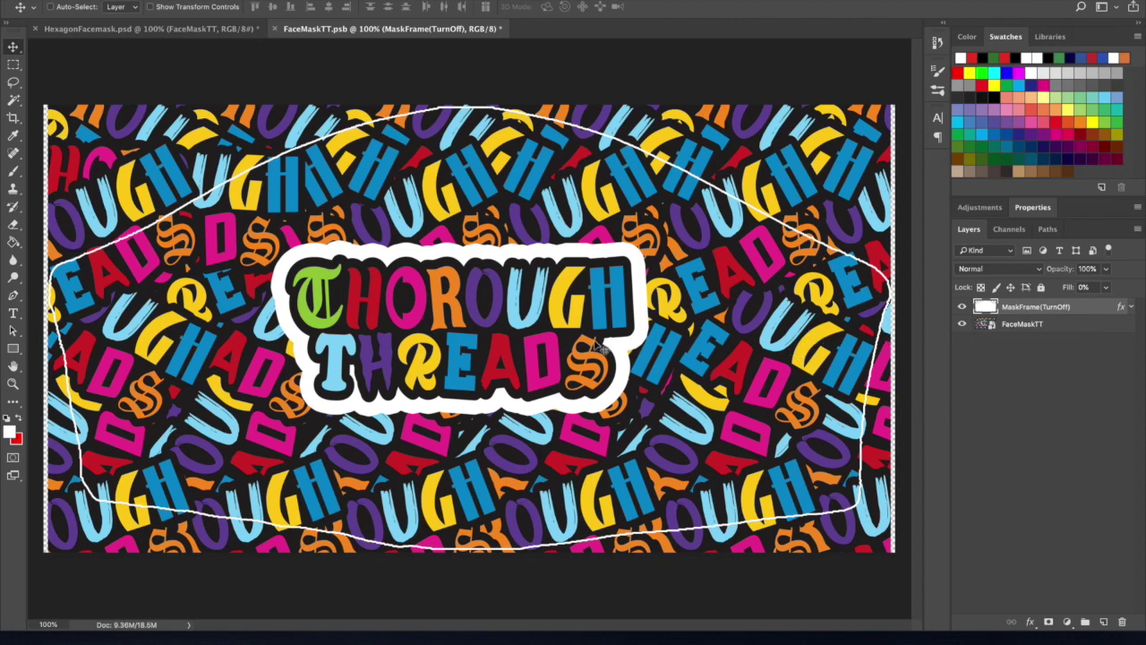
click(1039, 324)
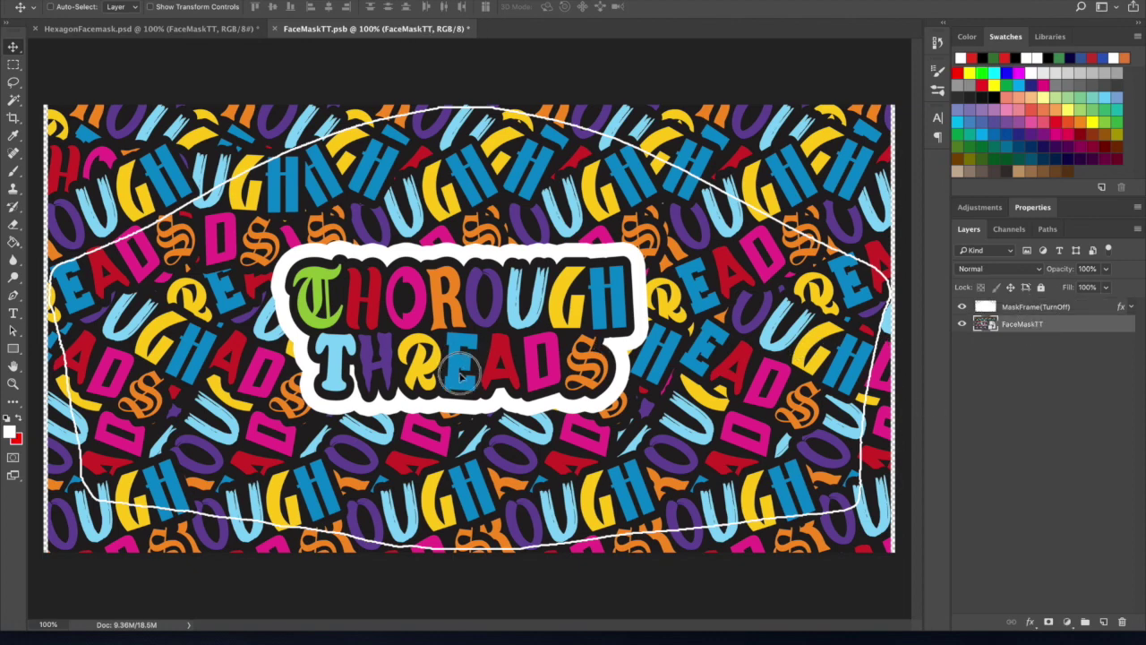
mouse_move(496, 343)
mouse_down()
mouse_move(515, 394)
mouse_move(567, 349)
mouse_move(484, 325)
mouse_move(476, 343)
mouse_up()
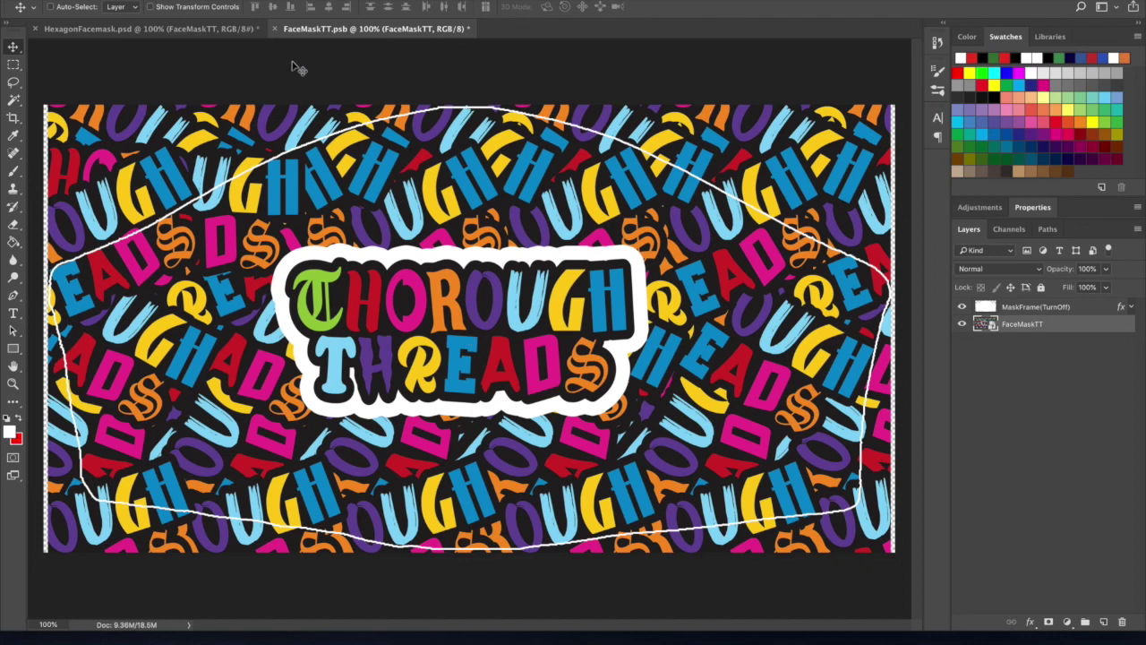
- Hide the mask outline, save FaceMaskTT.psb, and check the pattern on the HexagonFacemask mockup
click(119, 0)
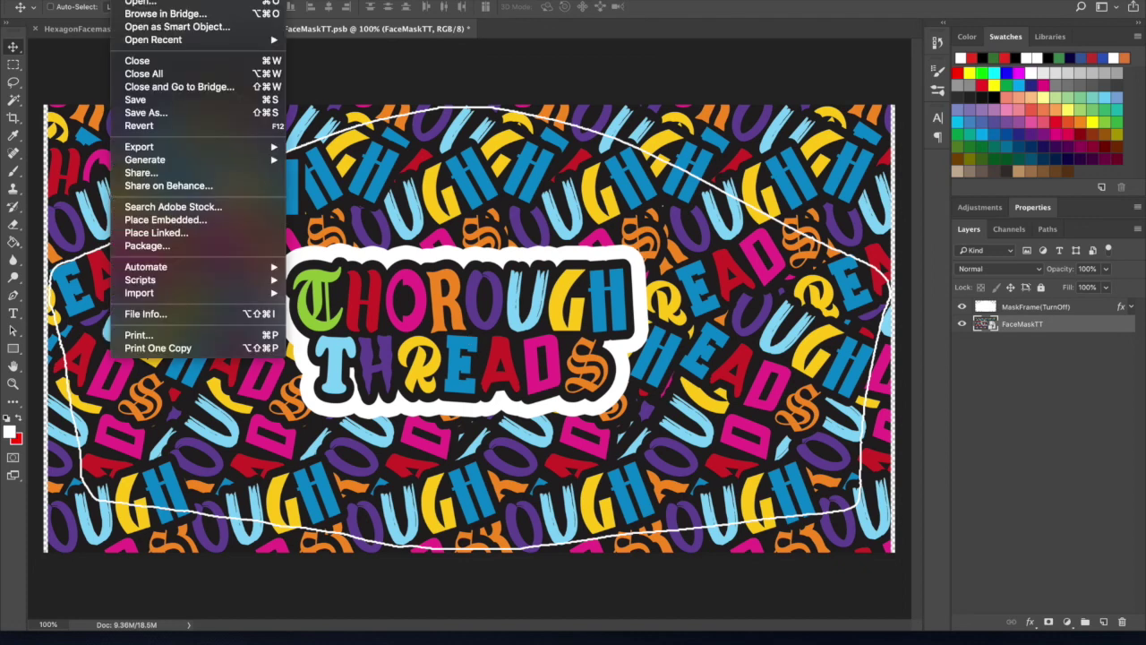
click(165, 101)
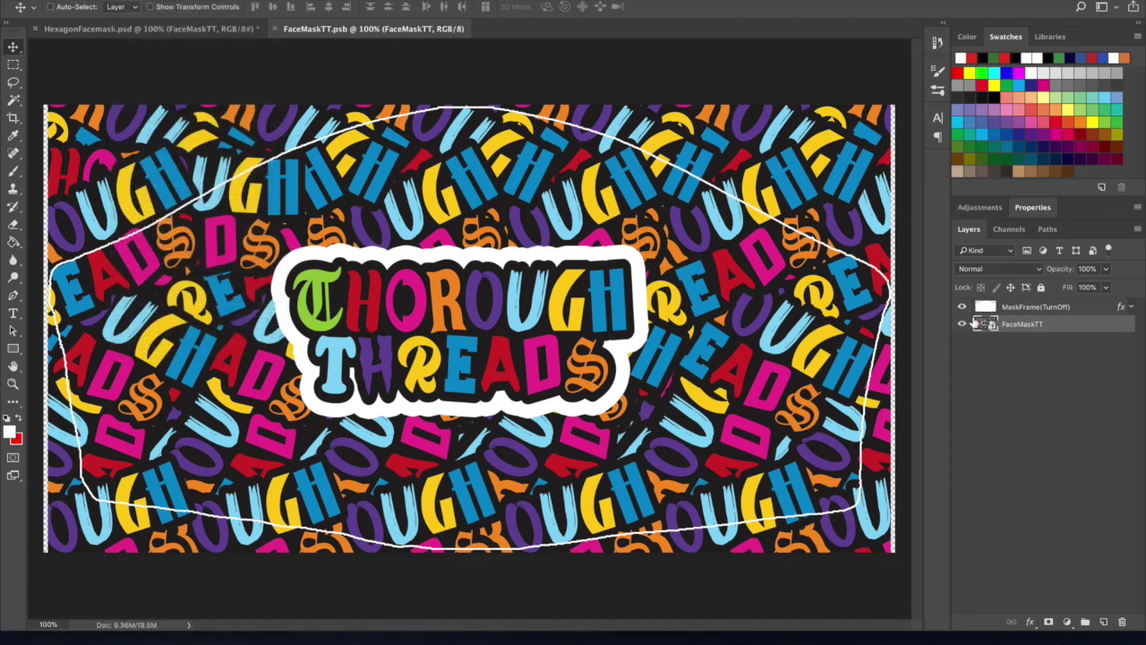
click(966, 311)
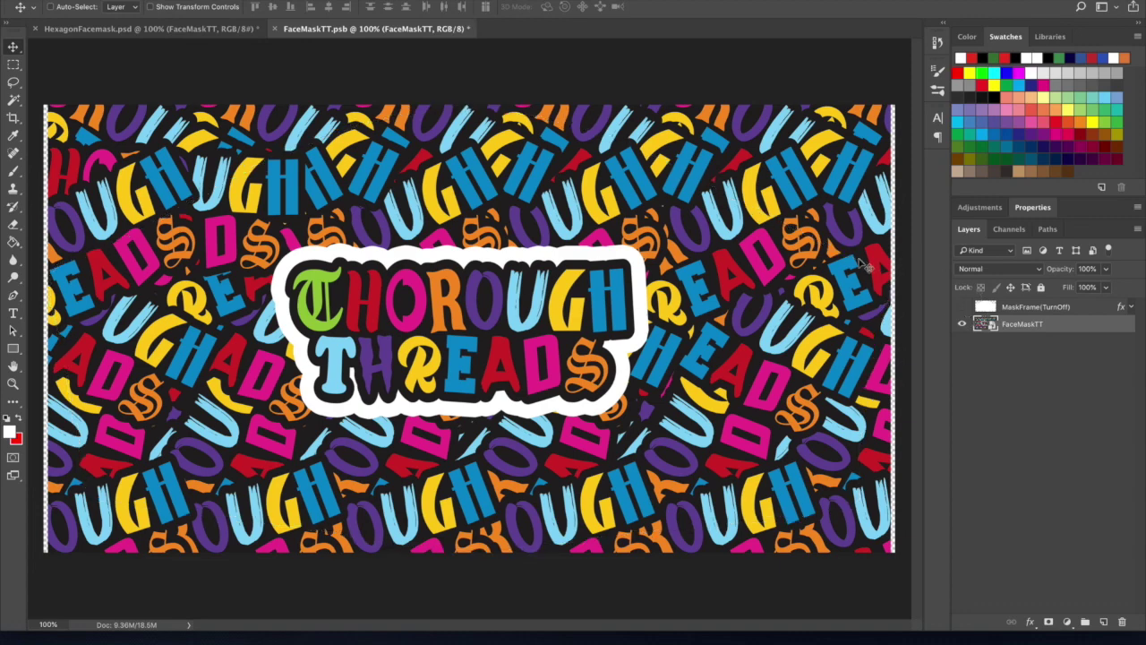
click(215, 29)
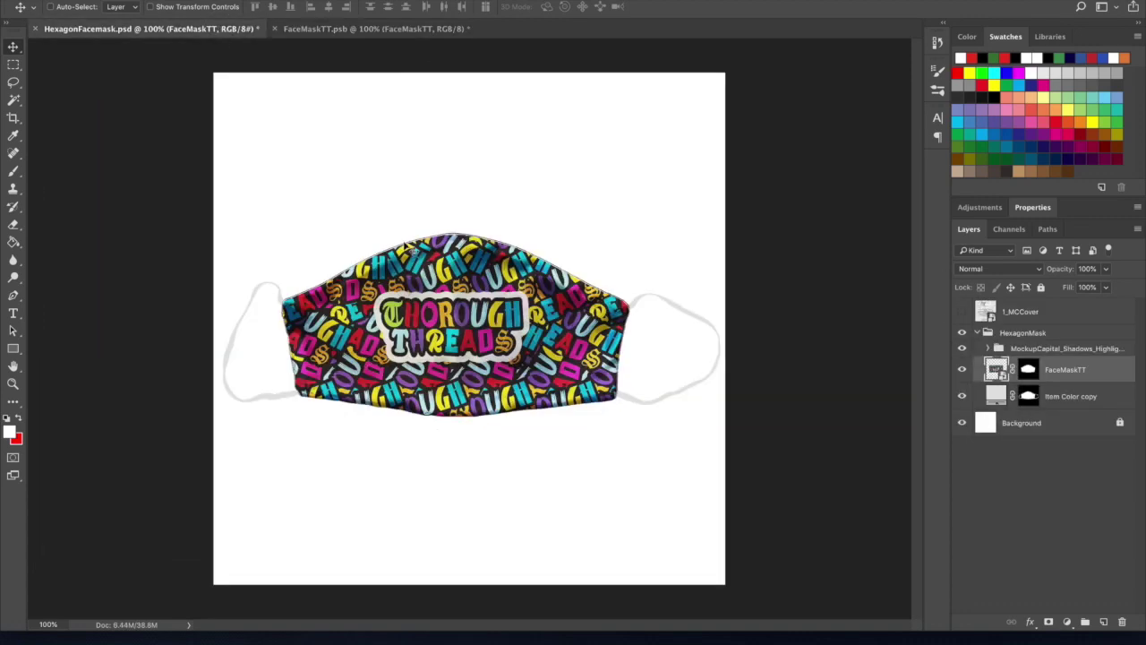
click(310, 30)
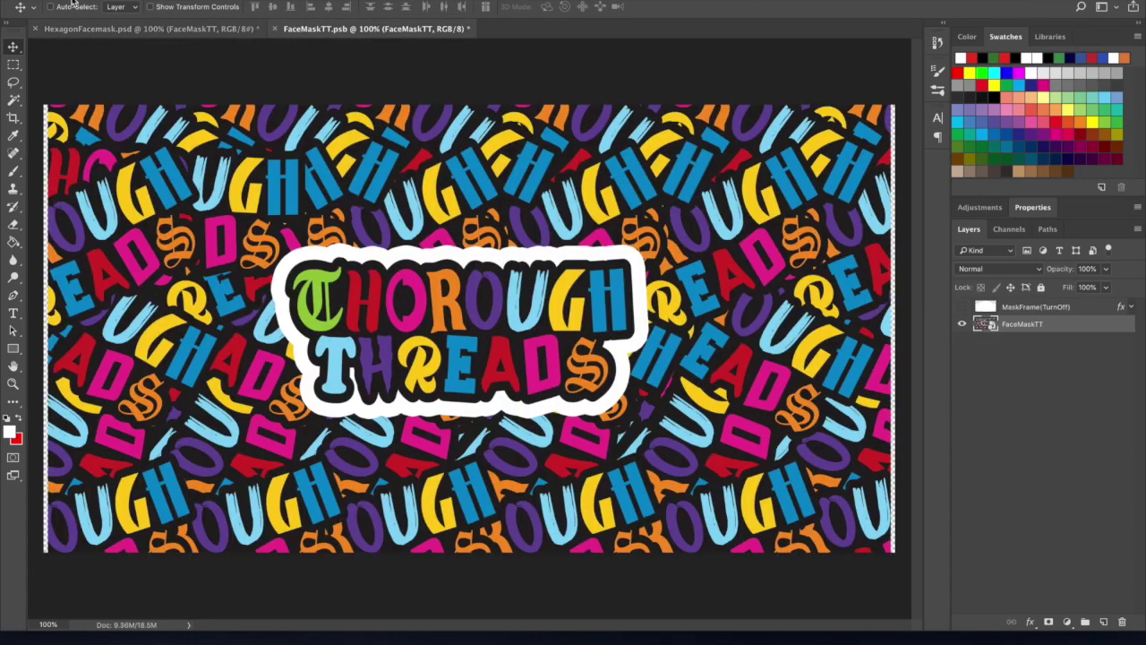
click(125, 0)
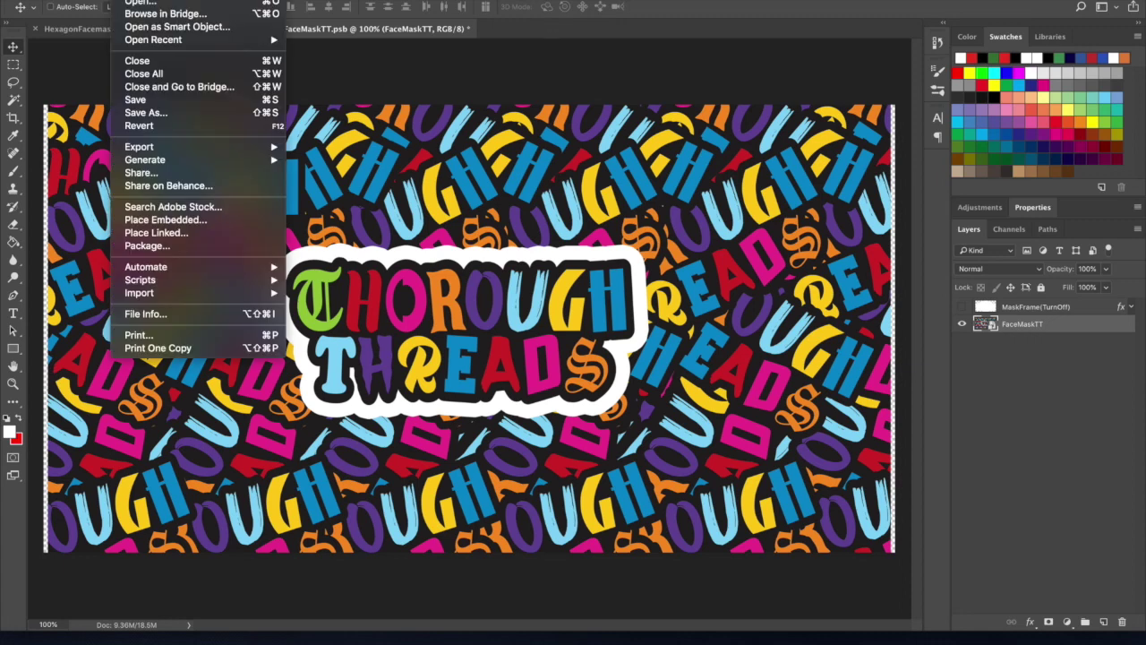
click(142, 99)
click(149, 31)
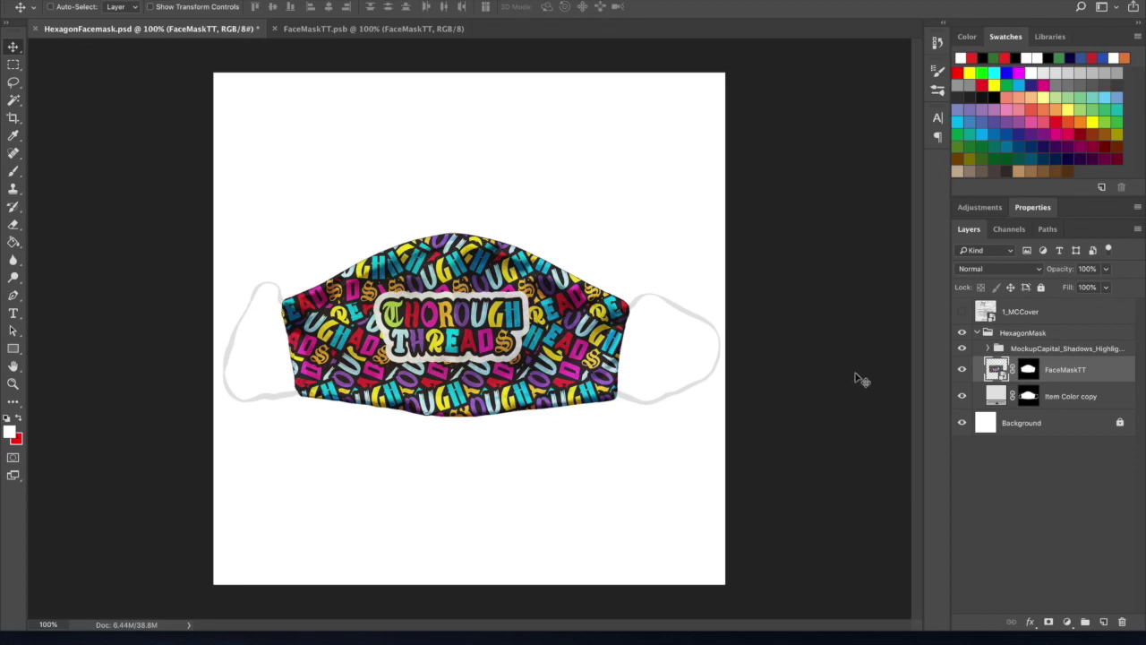
mouse_move(474, 340)
mouse_down()
mouse_move(499, 383)
mouse_move(502, 282)
mouse_move(310, 273)
mouse_move(500, 353)
mouse_move(469, 343)
mouse_up()
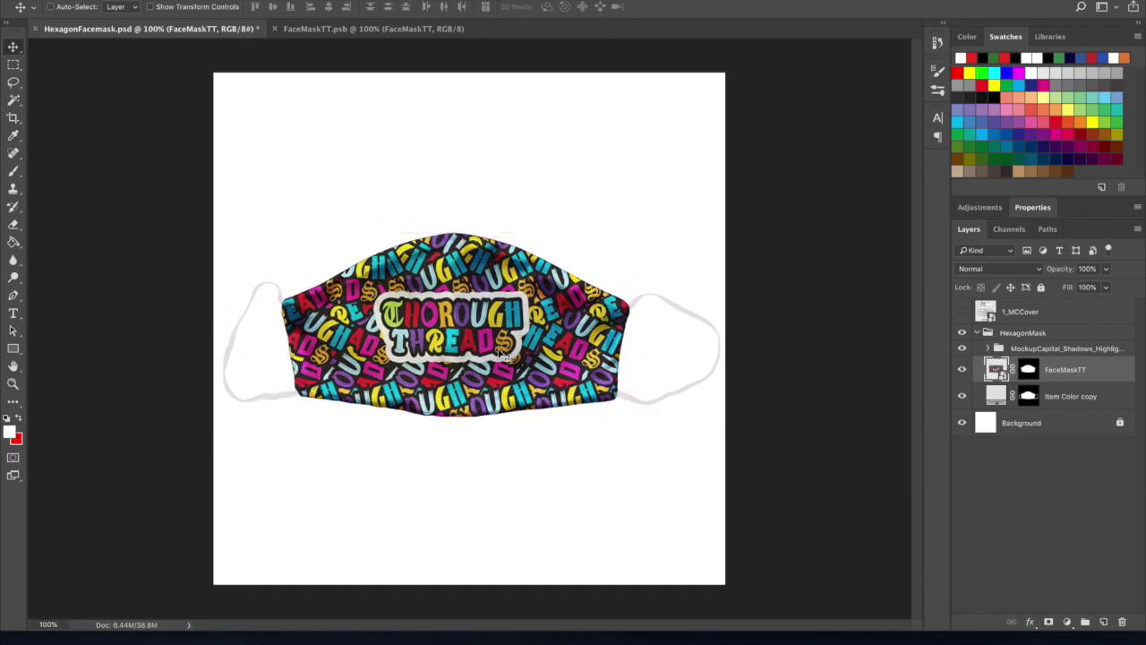
click(334, 33)
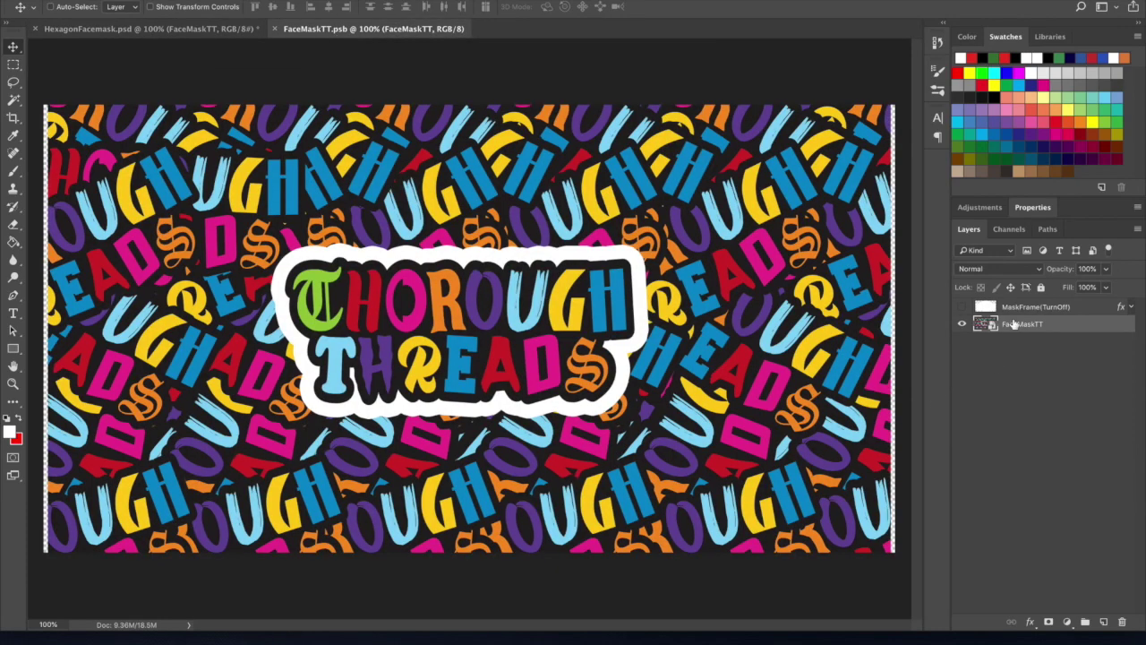
- Enlarge the pattern slightly to about 82.6% with Free Transform and save FaceMaskTT.psb
click(963, 307)
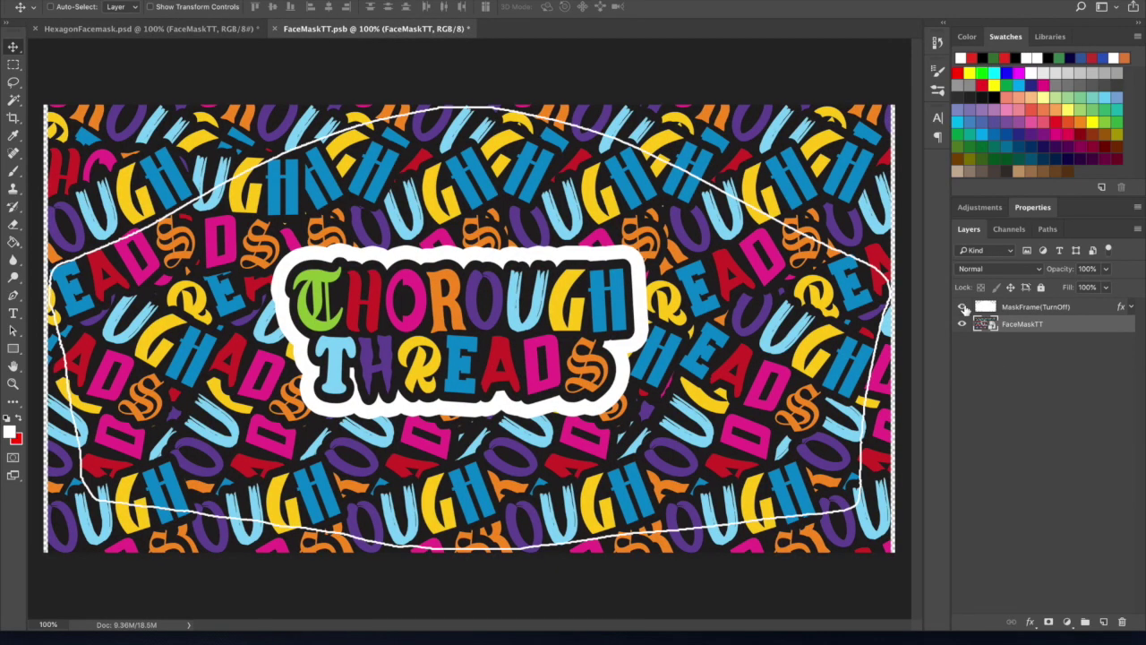
key(ctrl+t)
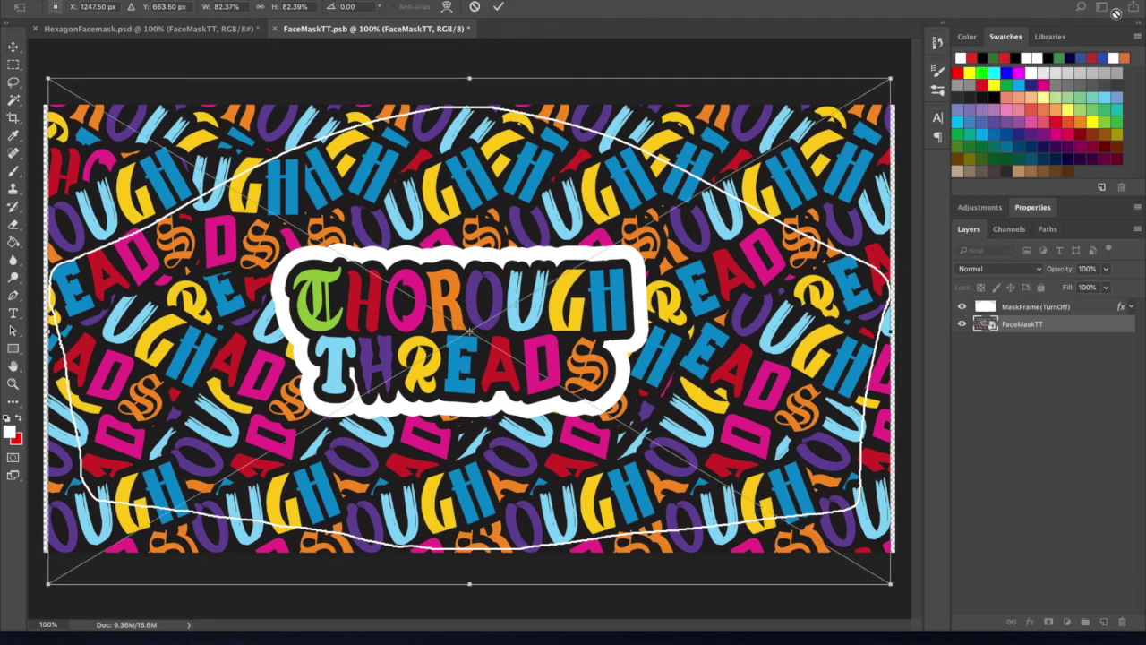
drag(896, 81, 893, 83)
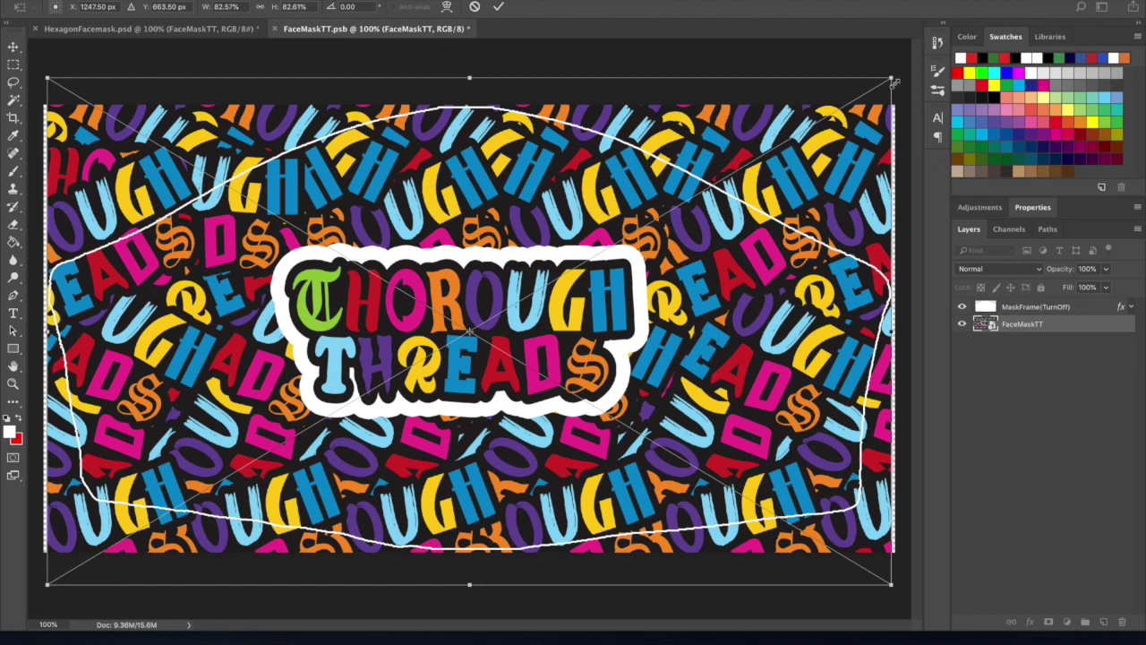
key(Return)
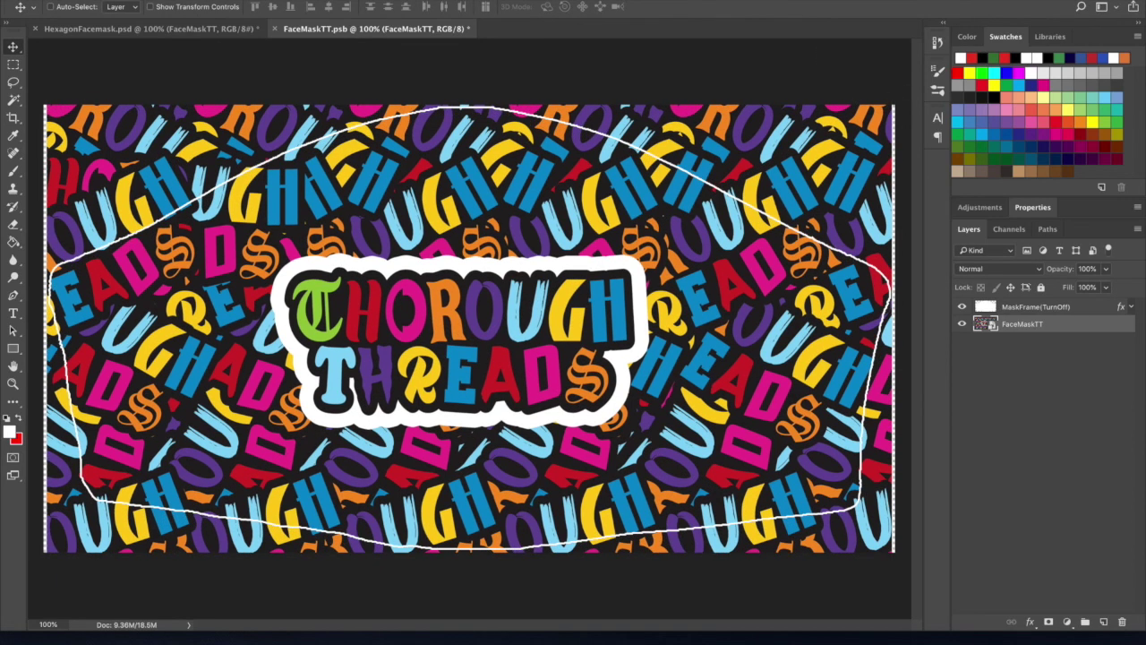
click(218, 33)
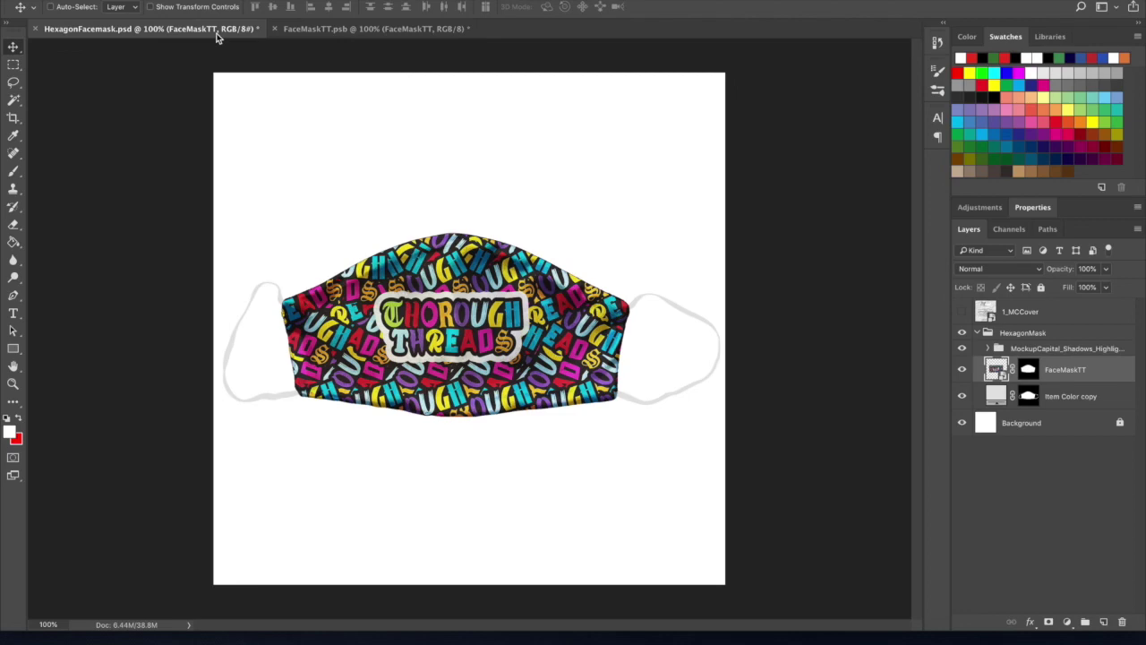
click(372, 29)
key(ctrl+s)
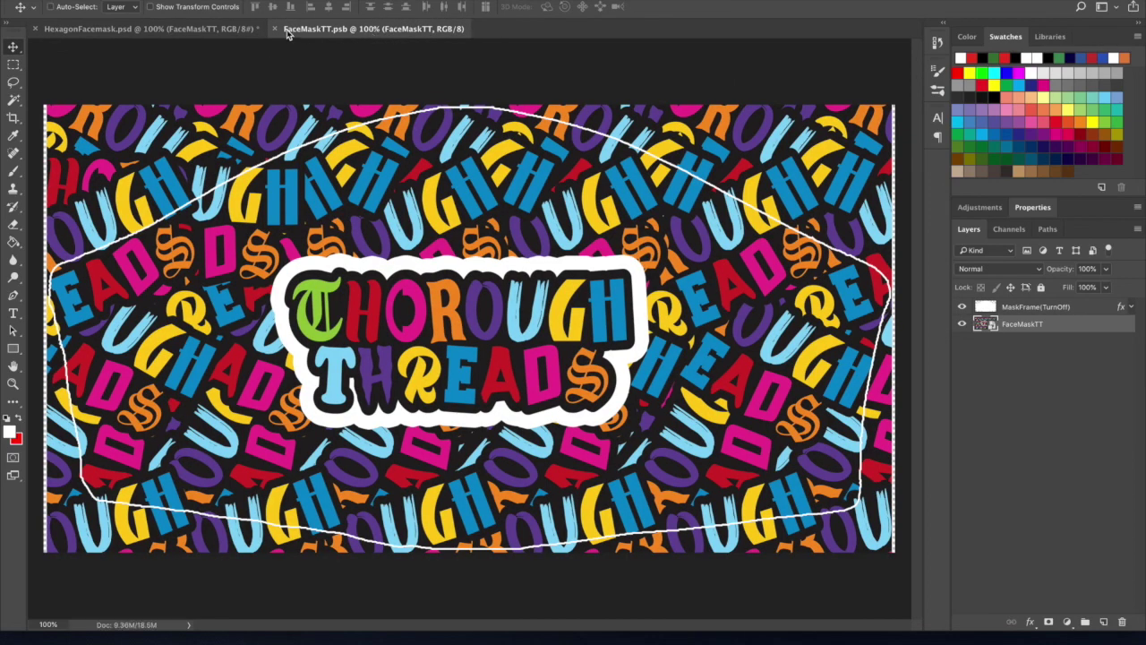
- Compare with the updated mockup, then hide both the mask outline and pattern layers
click(222, 31)
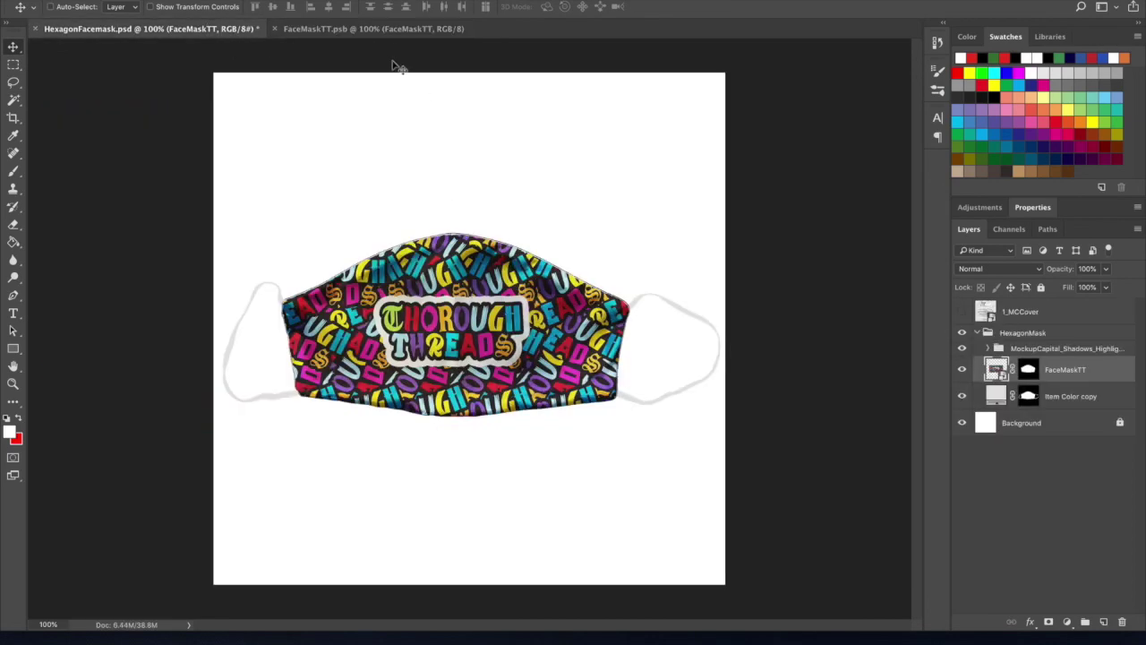
click(384, 32)
click(963, 307)
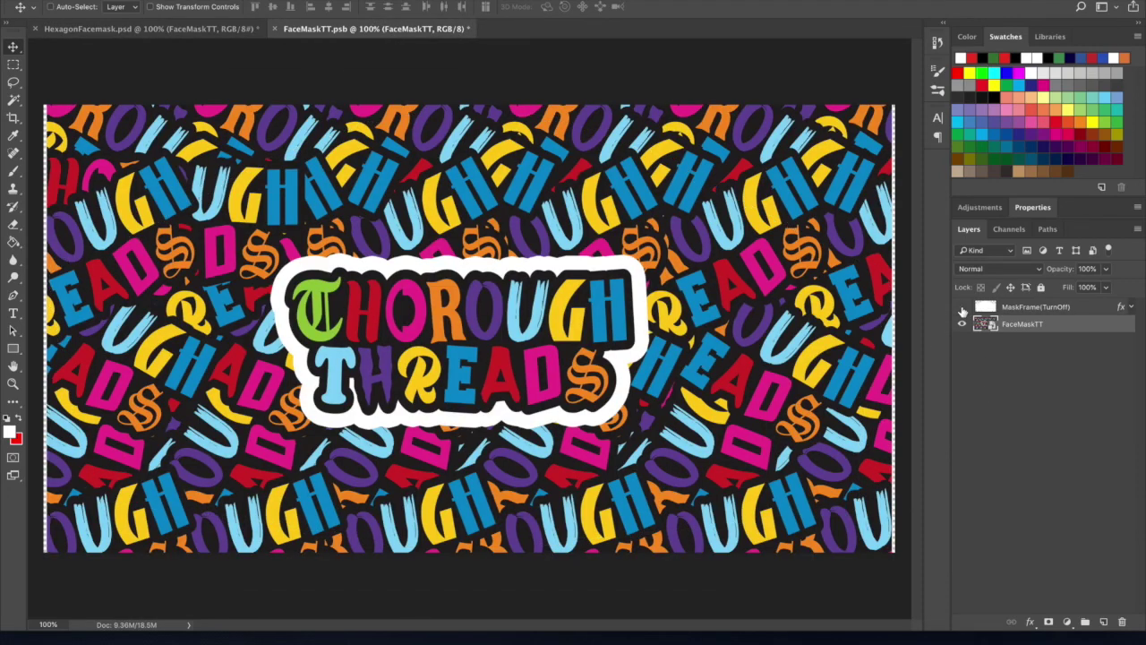
click(249, 29)
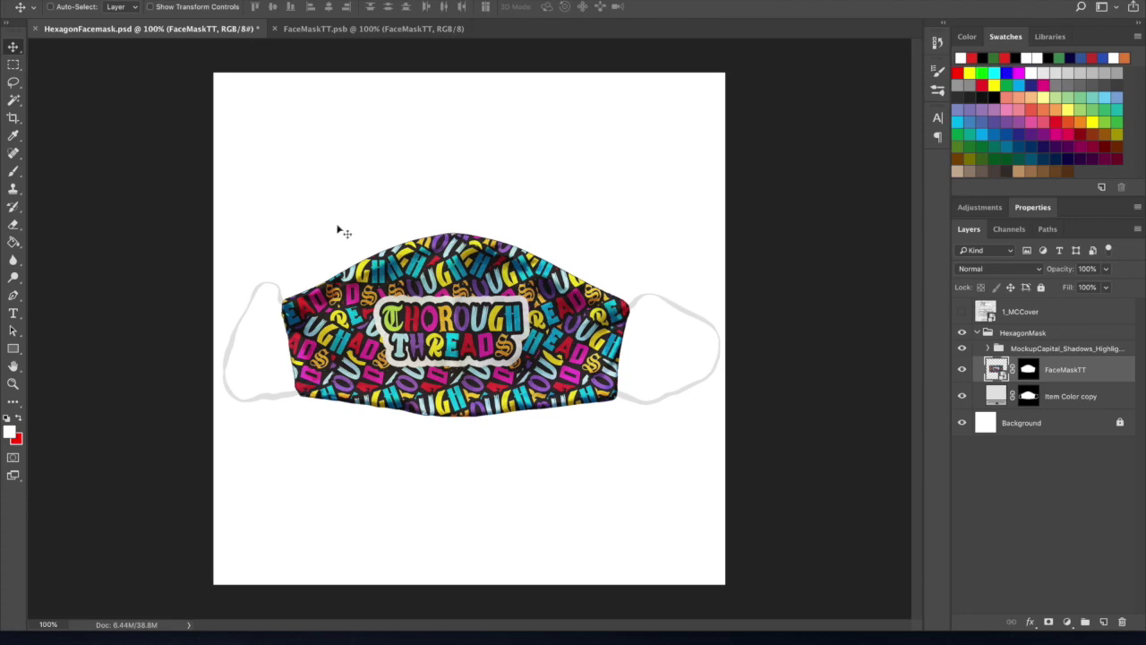
click(383, 30)
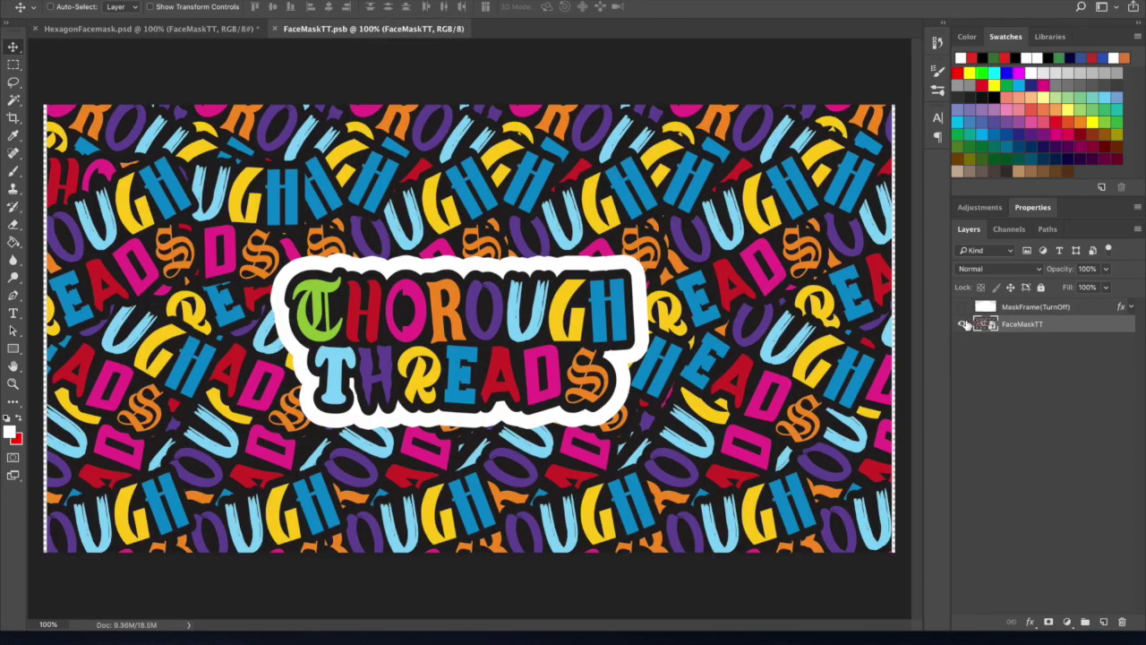
click(963, 325)
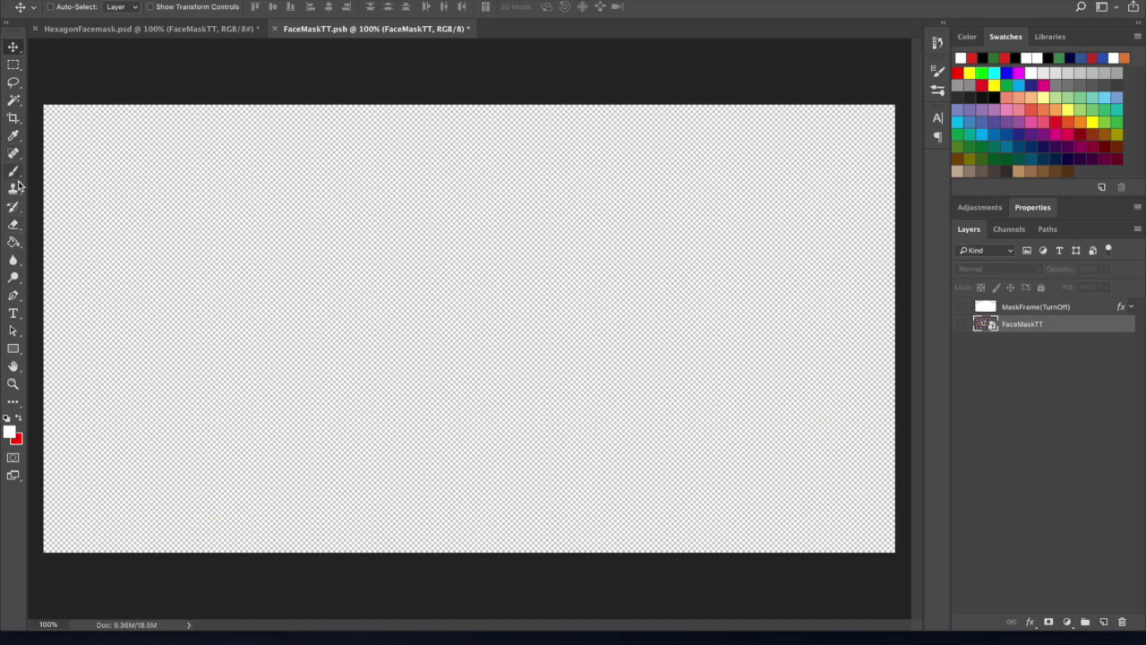
- Fill a new Layer 1 with solid red using the Paint Bucket and show the mask frame outline
click(13, 242)
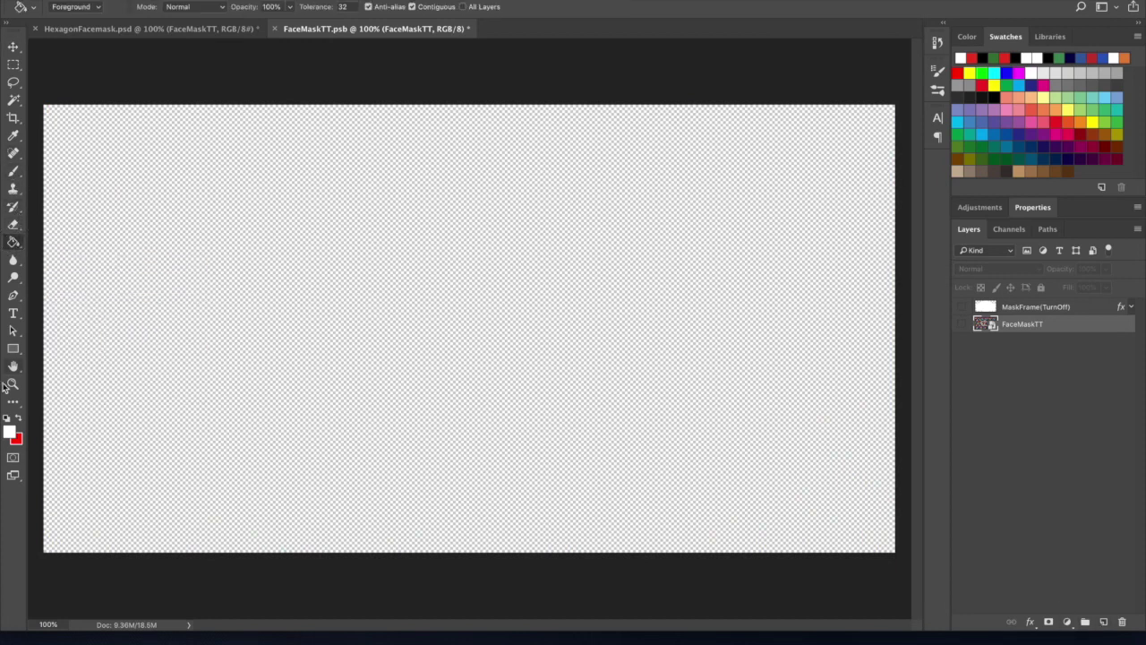
click(19, 419)
click(445, 305)
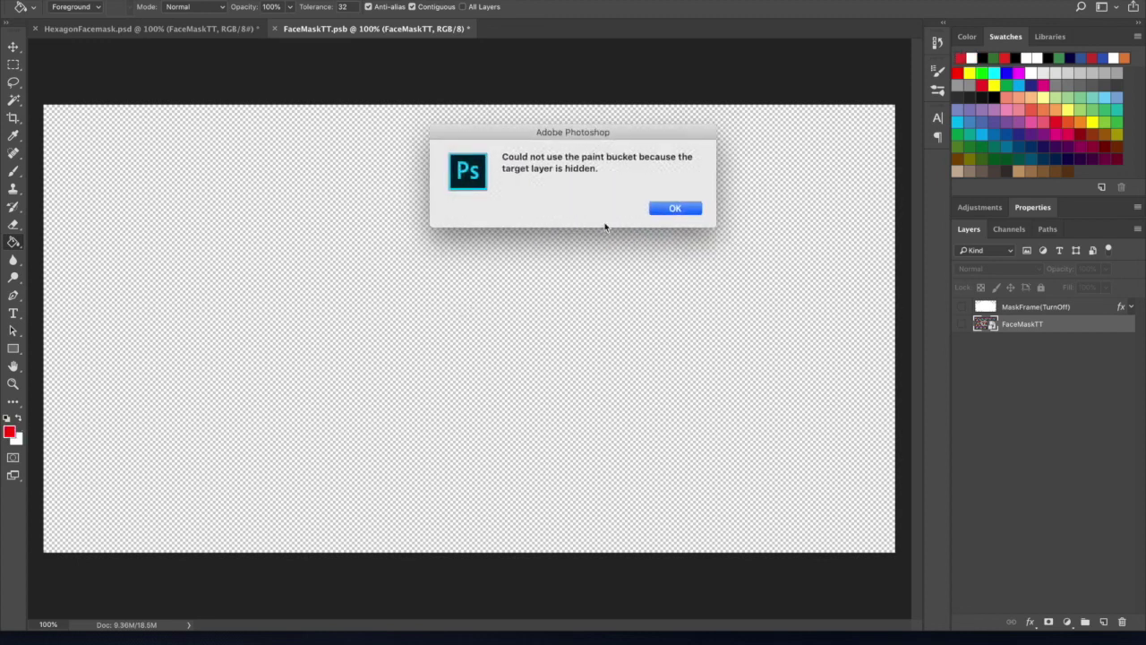
click(667, 211)
click(1102, 621)
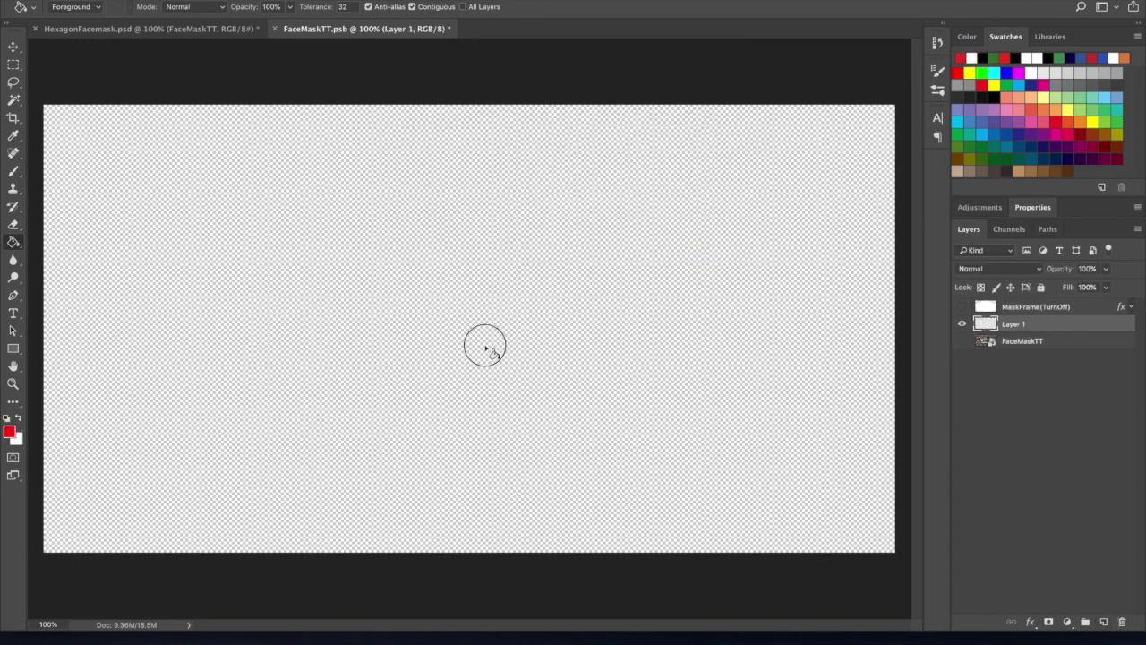
click(486, 343)
click(961, 307)
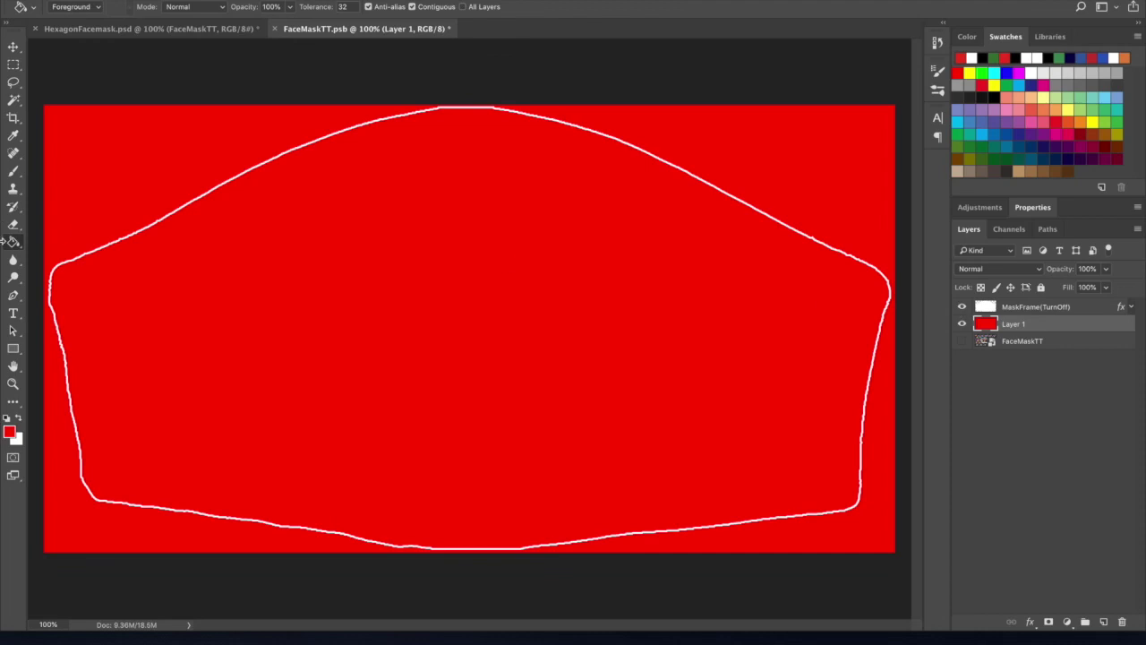
- Switch to the Brush tool with black chosen from the Swatches panel
key(b)
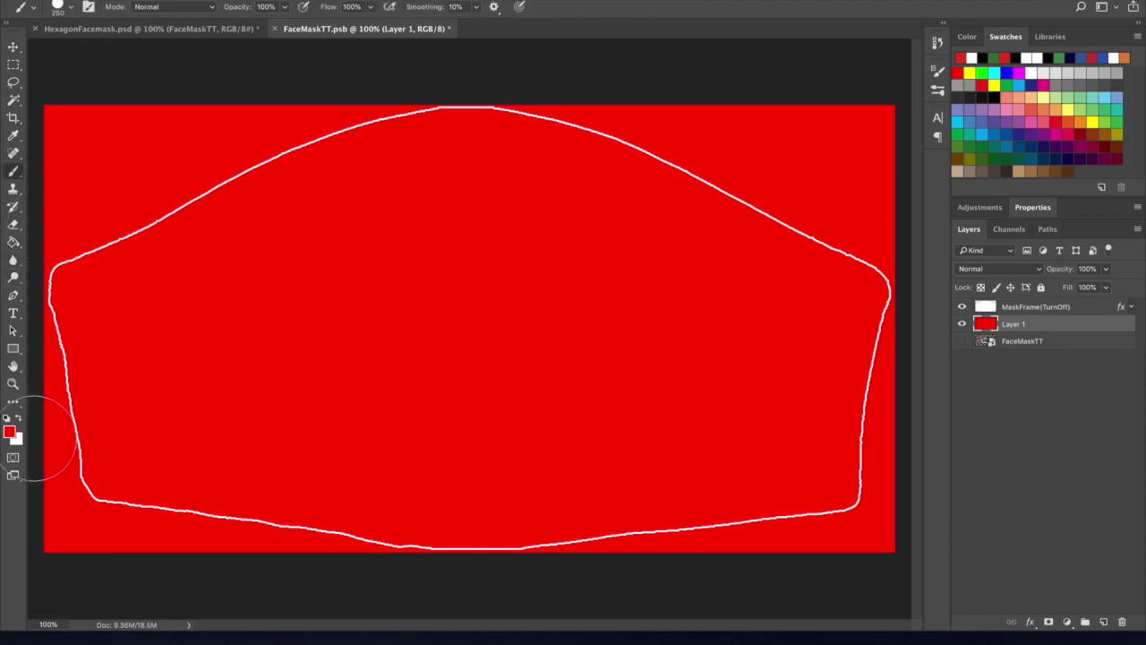
double_click(1001, 102)
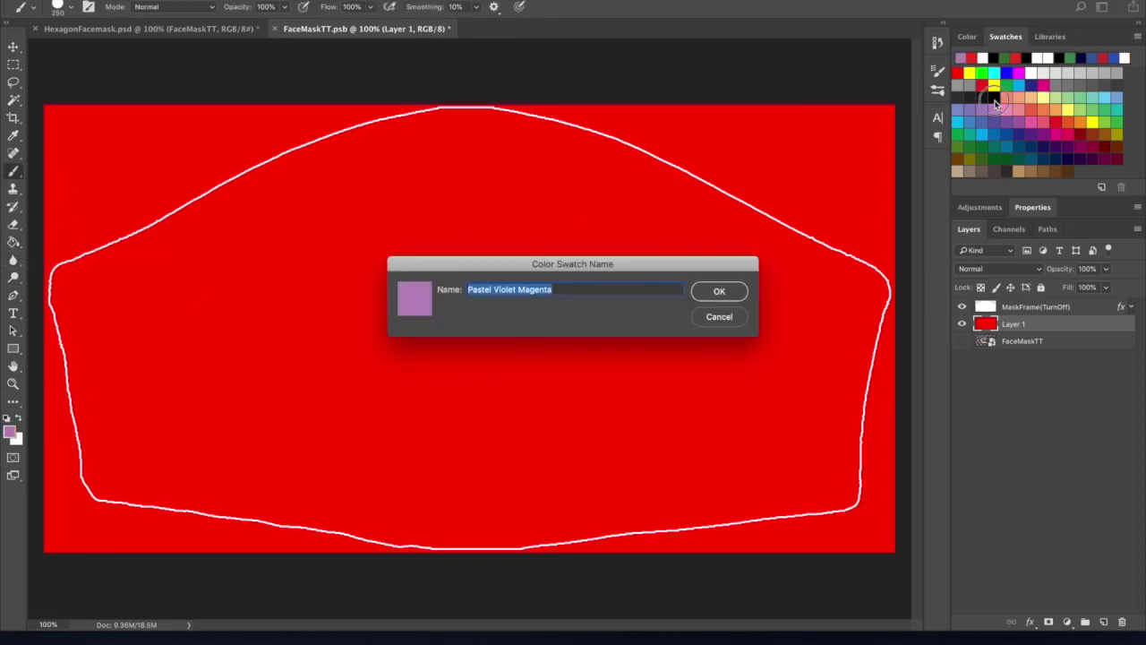
click(716, 317)
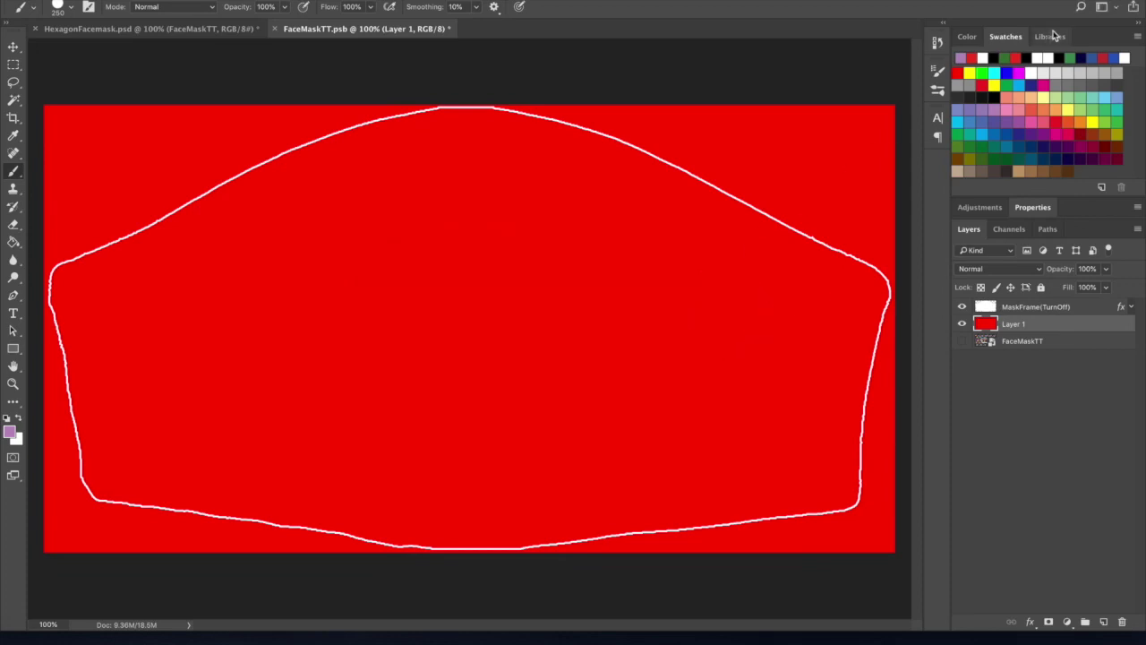
click(994, 97)
right_click(620, 116)
- Soften the brush to 16% hardness and paint three black strokes across the red layer
drag(732, 175, 702, 179)
click(730, 77)
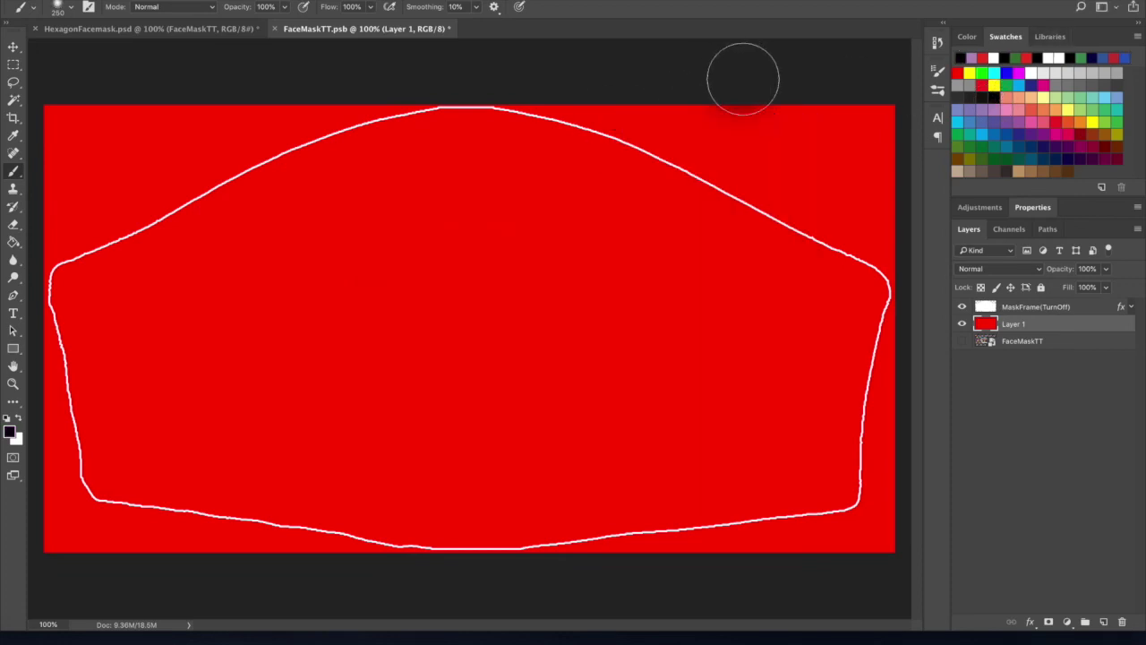
drag(837, 96, 260, 560)
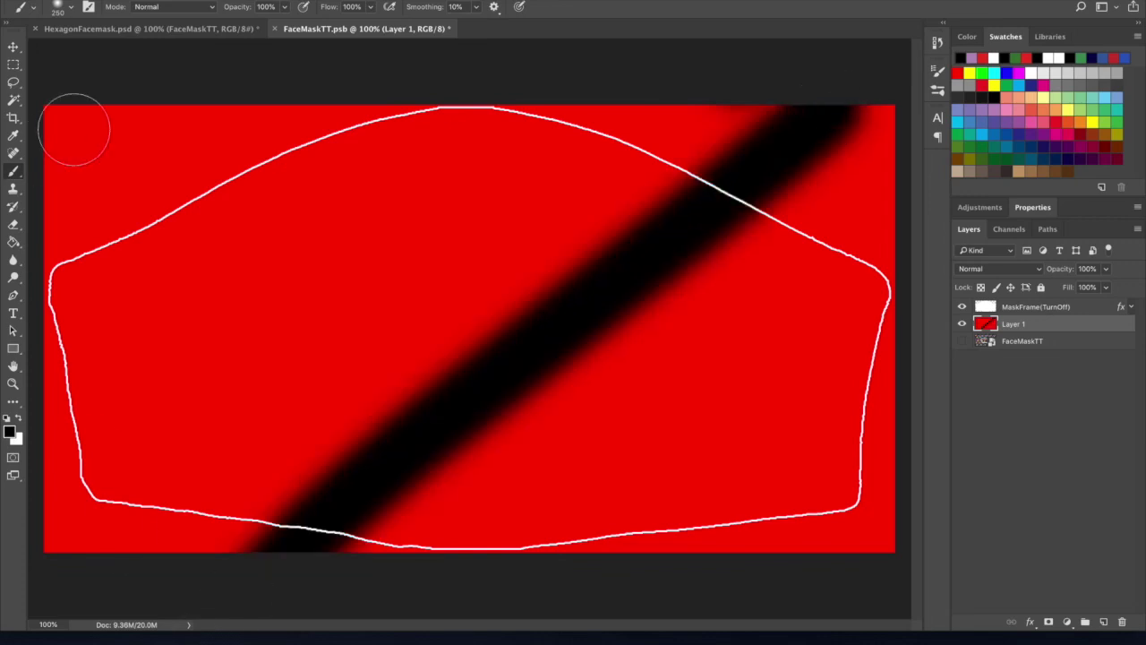
drag(77, 128, 895, 551)
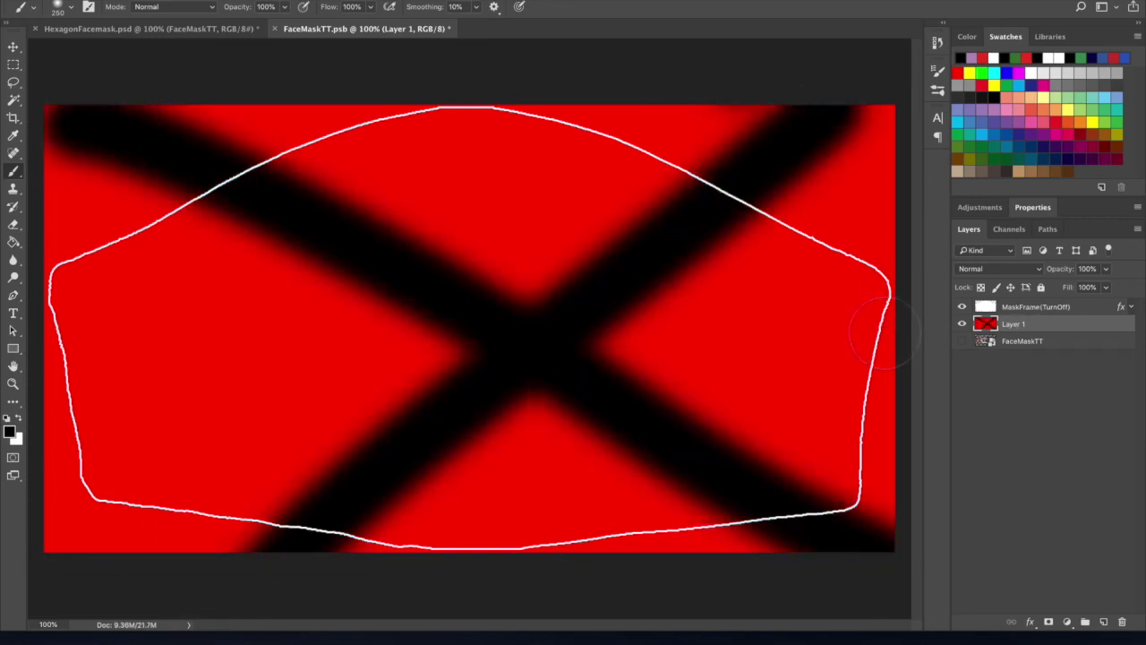
drag(865, 334, 206, 417)
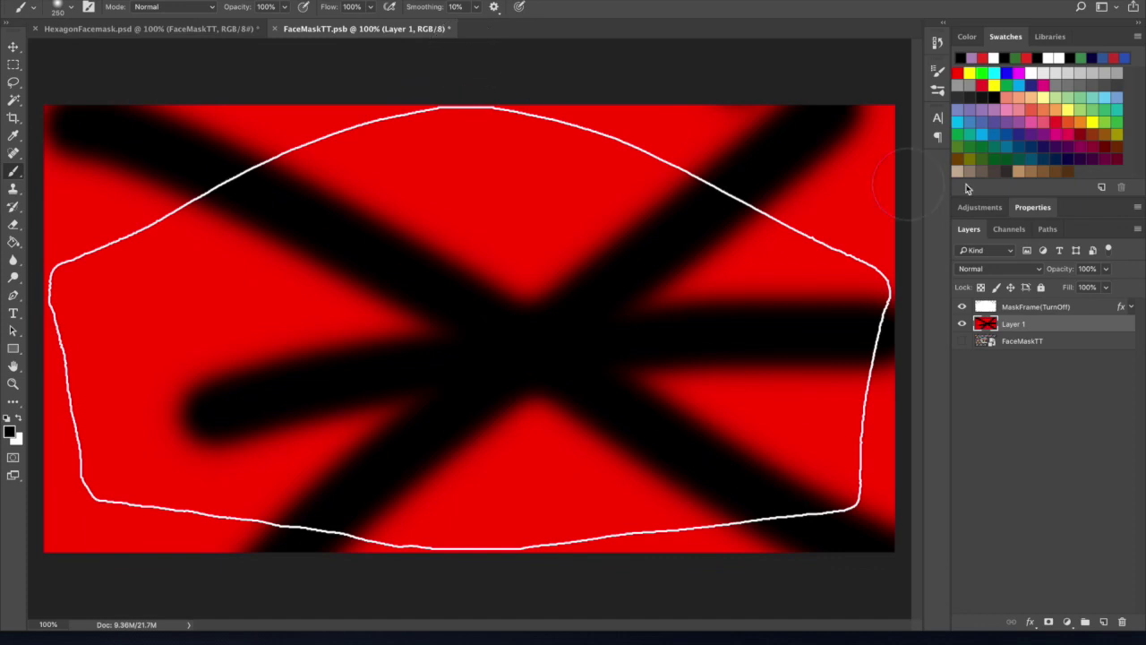
- Paint two yellow strokes and three light blue strokes over the design
click(970, 71)
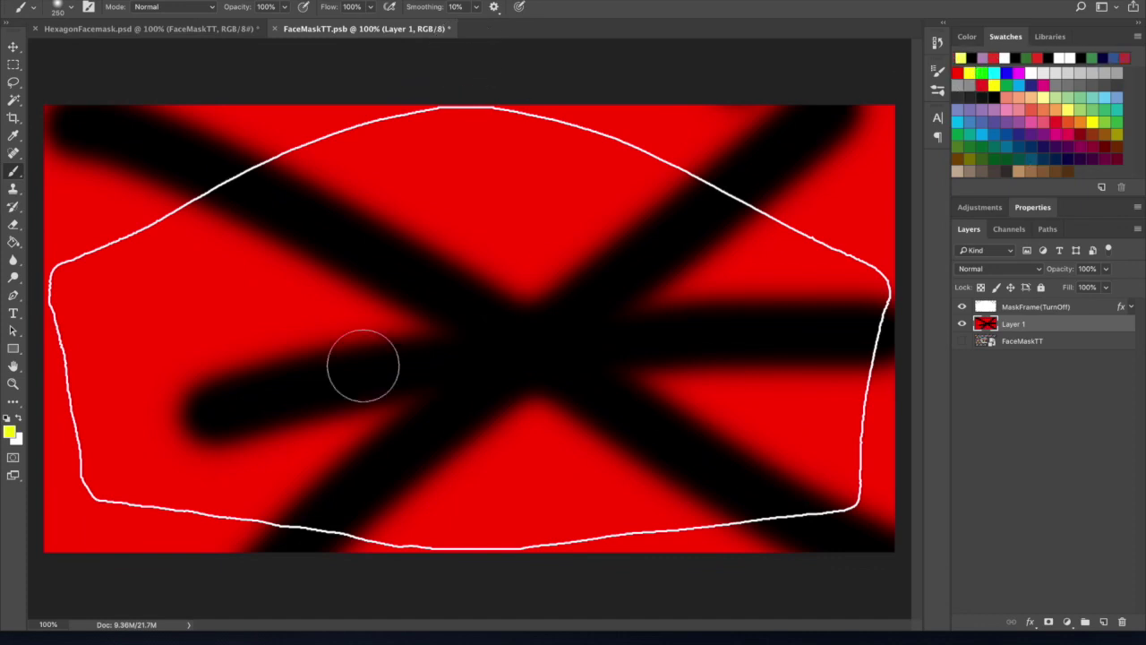
drag(209, 186, 491, 365)
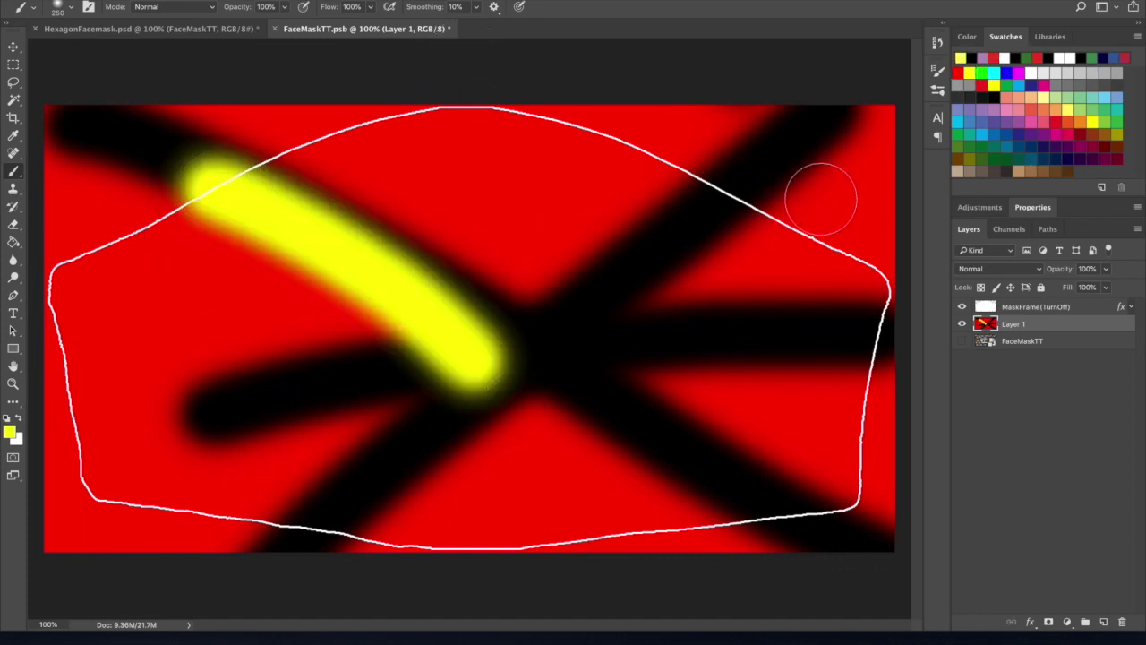
drag(833, 202, 202, 591)
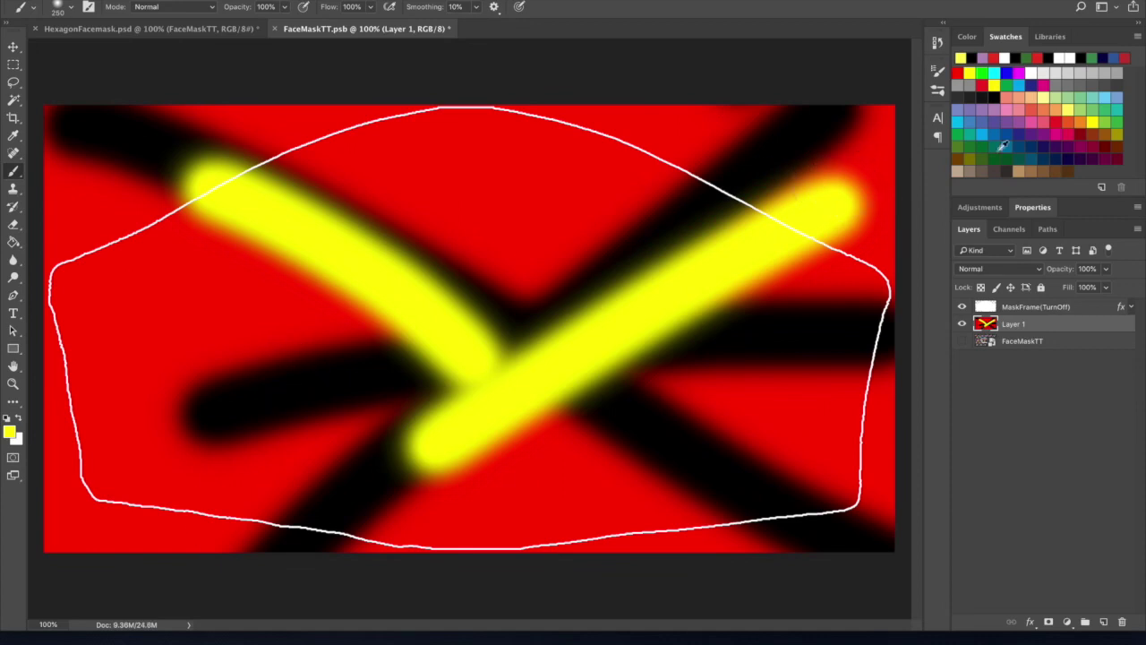
click(988, 128)
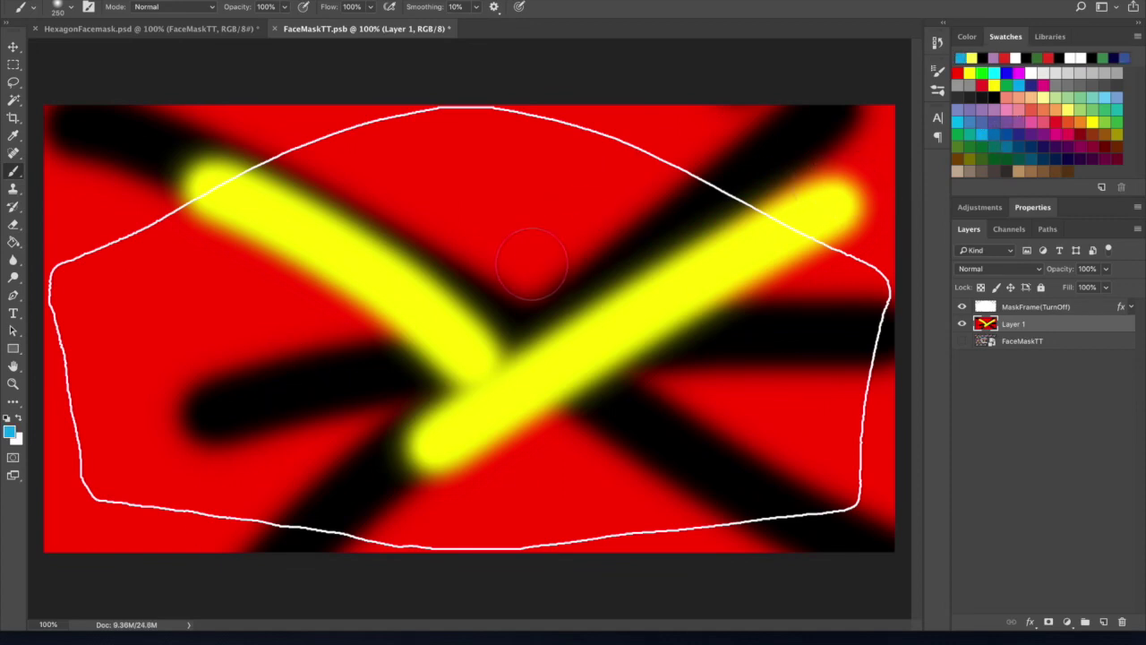
drag(535, 273, 652, 106)
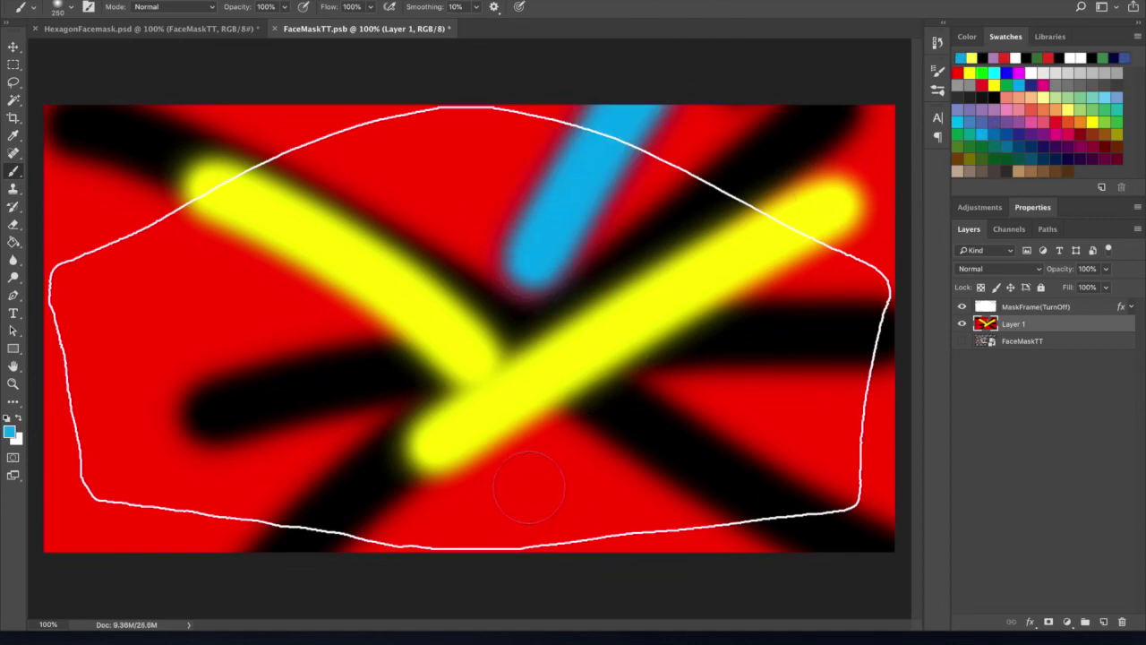
drag(528, 486, 626, 560)
click(12, 224)
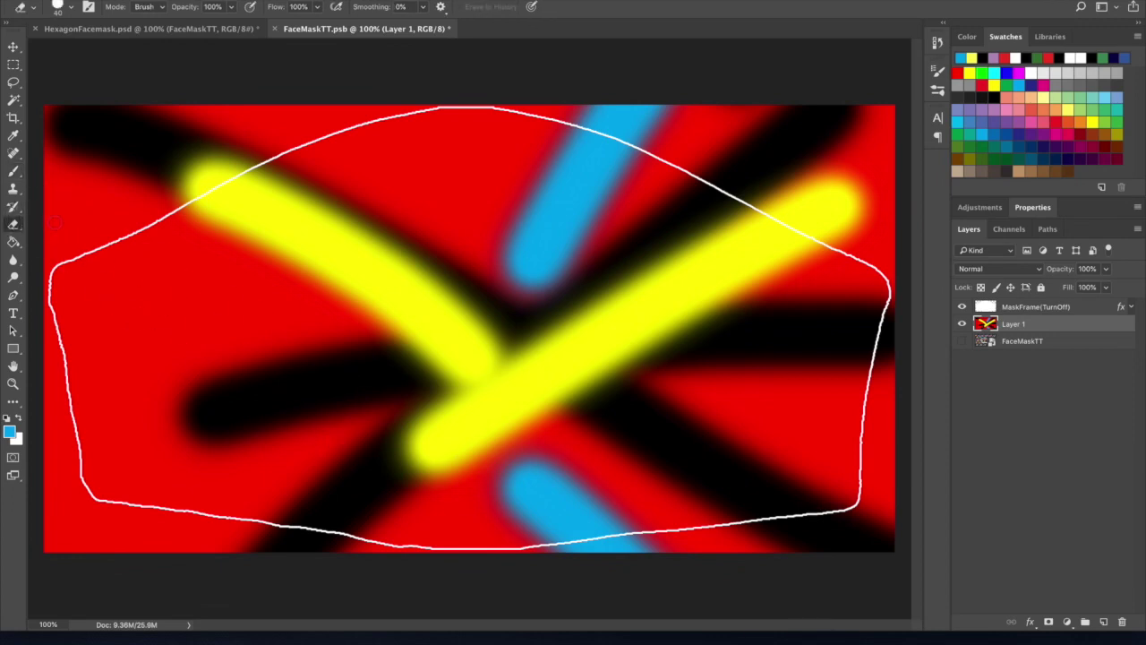
key(b)
drag(55, 179, 174, 541)
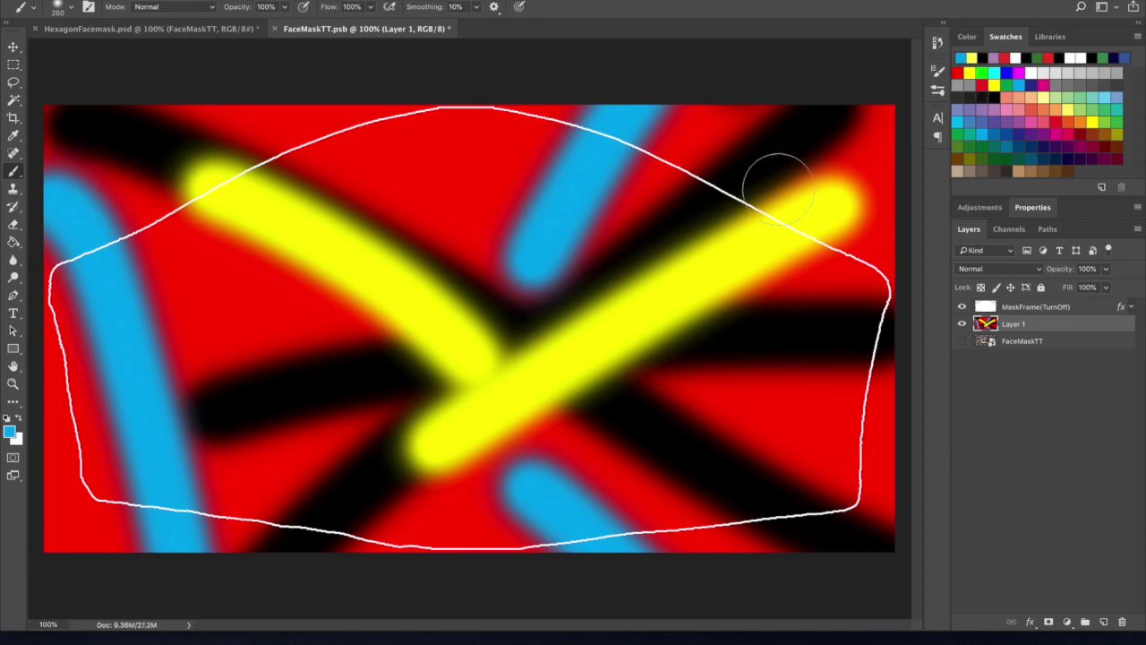
- Add a HUSTLE text layer on the left side of the design
key(t)
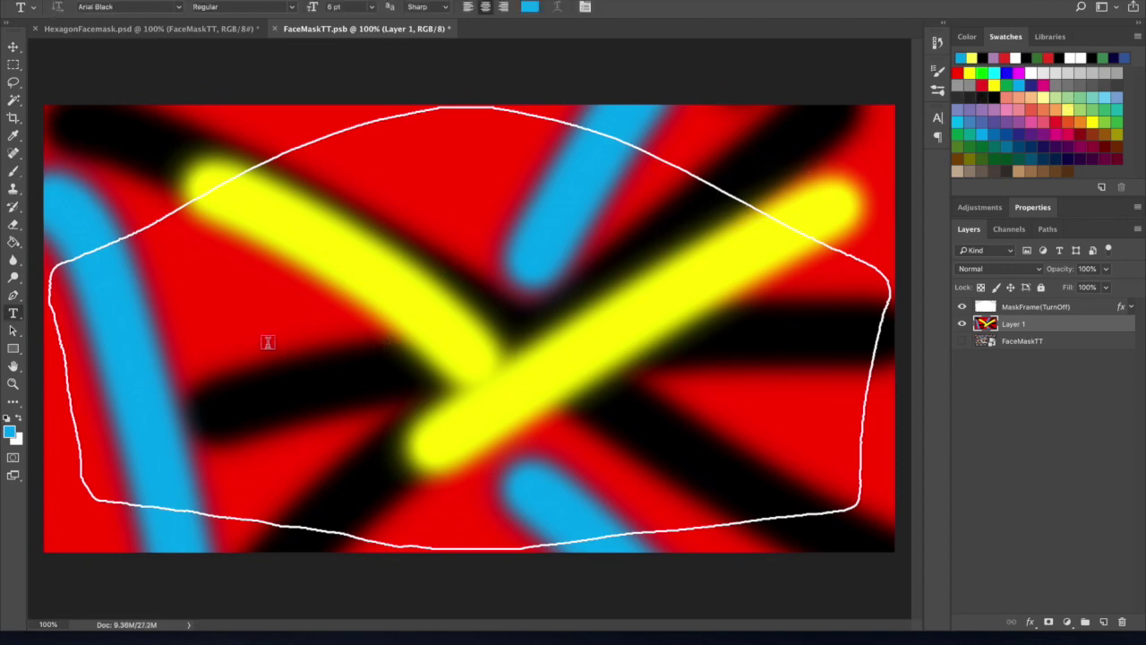
click(269, 341)
text(HUI)
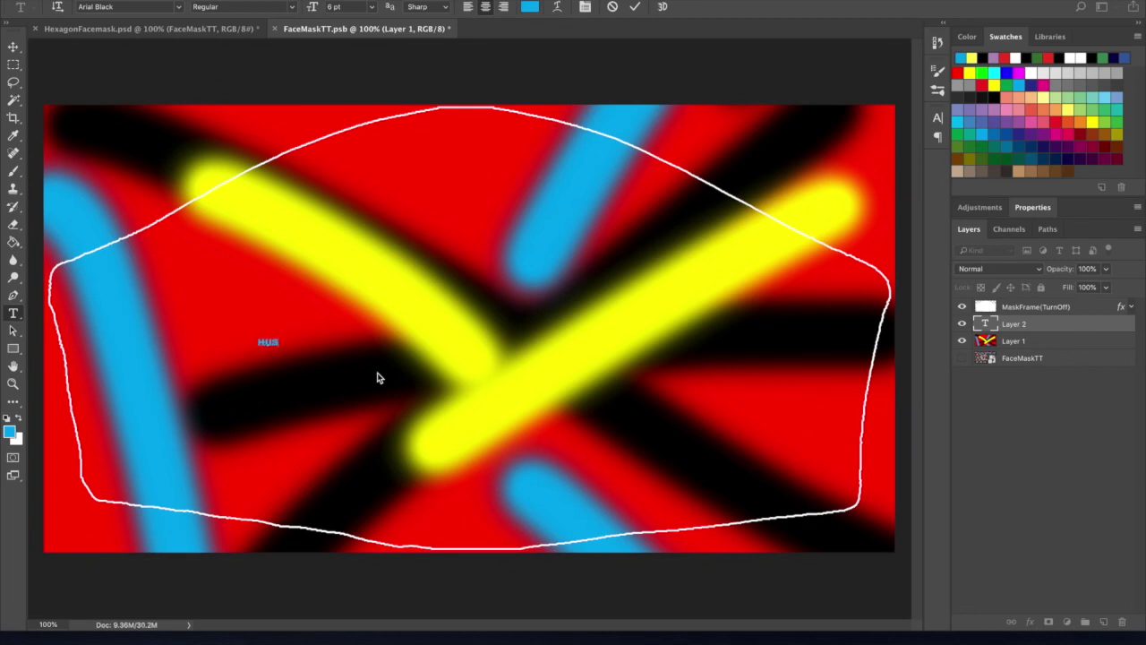
text(TLE)
double_click(250, 341)
- Make the HUSTLE text white and set its font to Another Danger - Demo
click(529, 6)
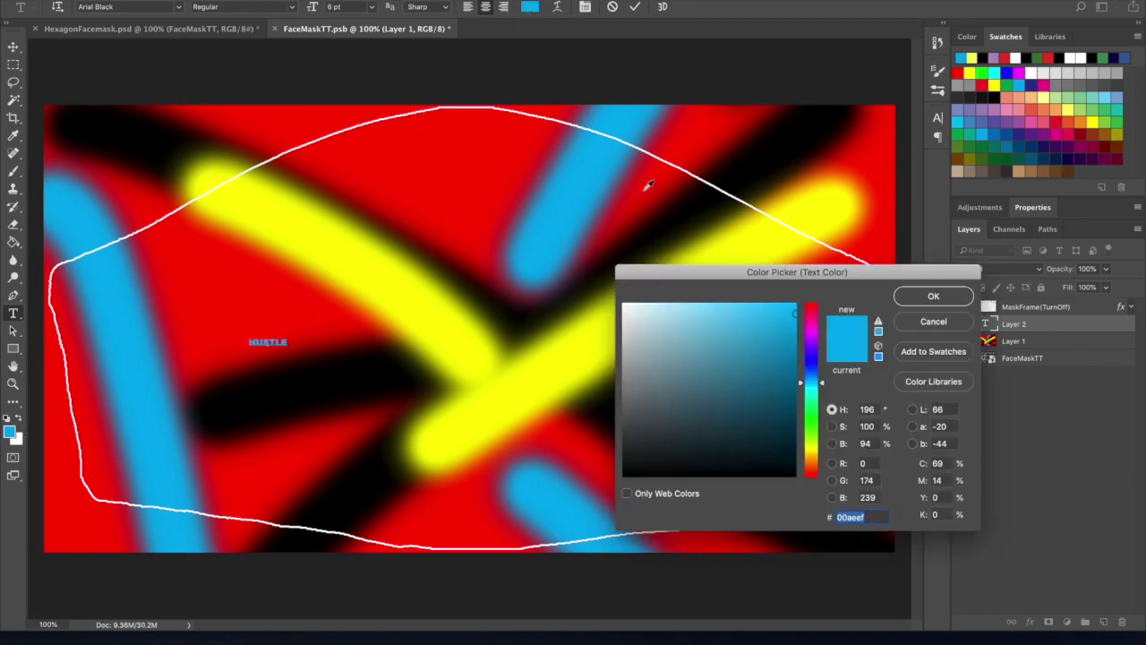
drag(654, 331, 585, 285)
key(Return)
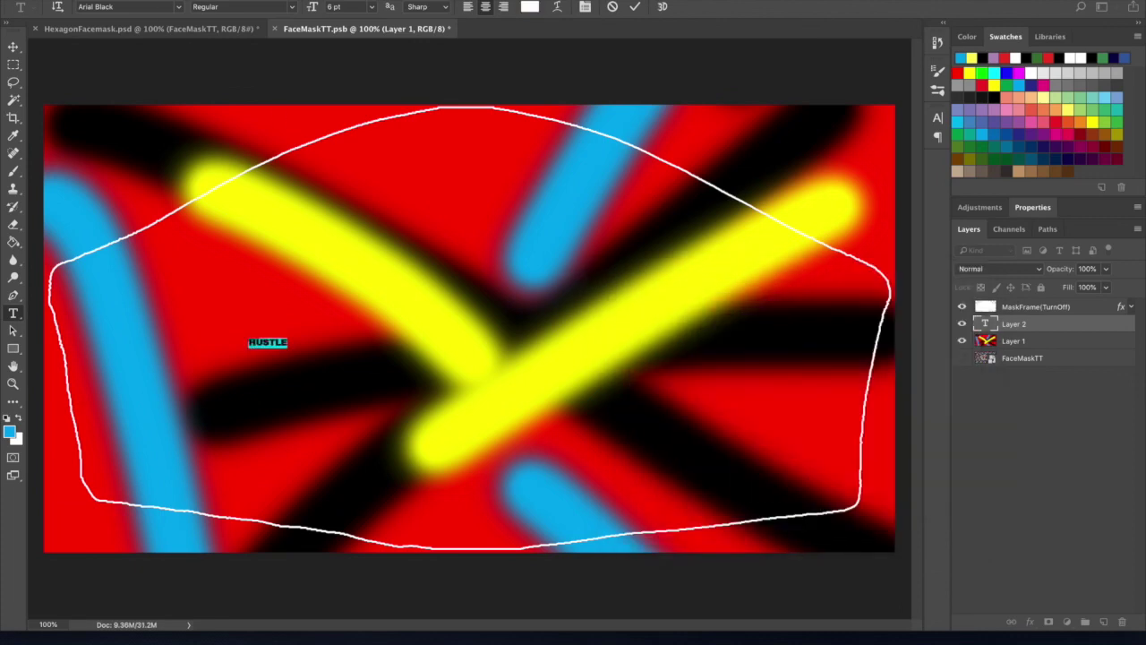
click(178, 6)
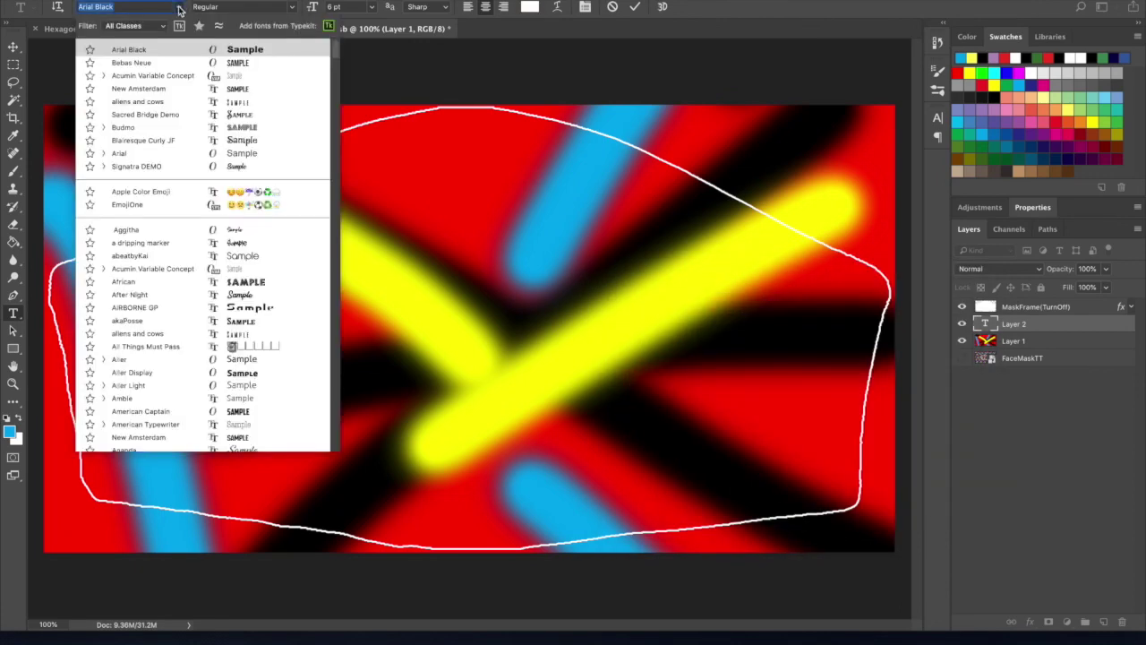
scroll(162, 410, down, 5)
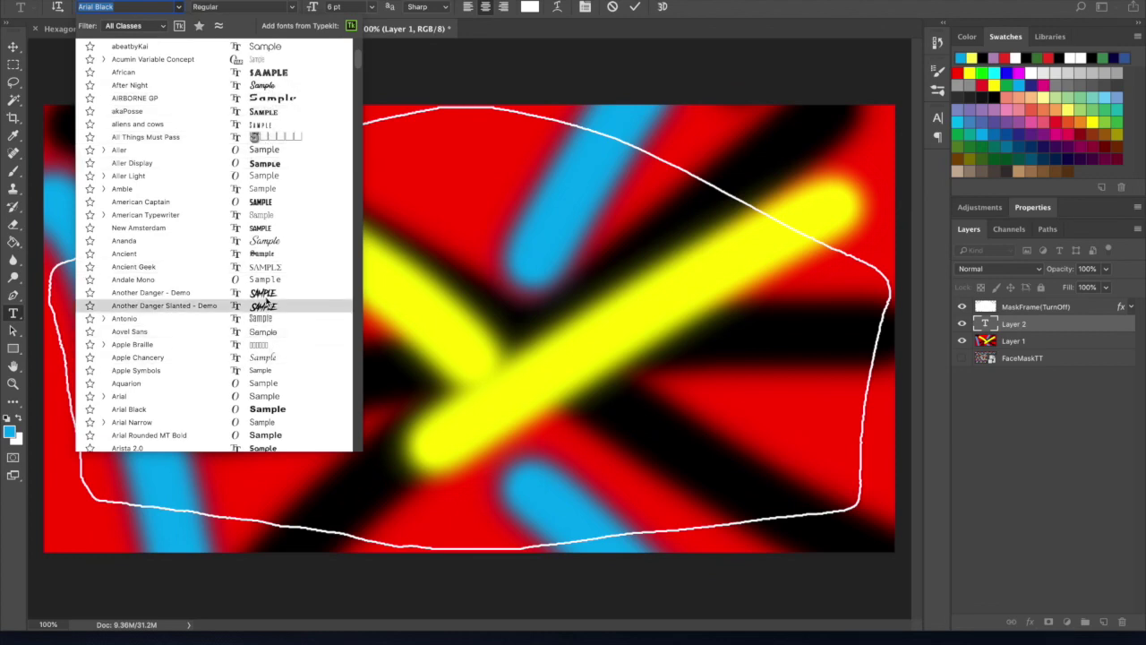
click(265, 293)
click(13, 46)
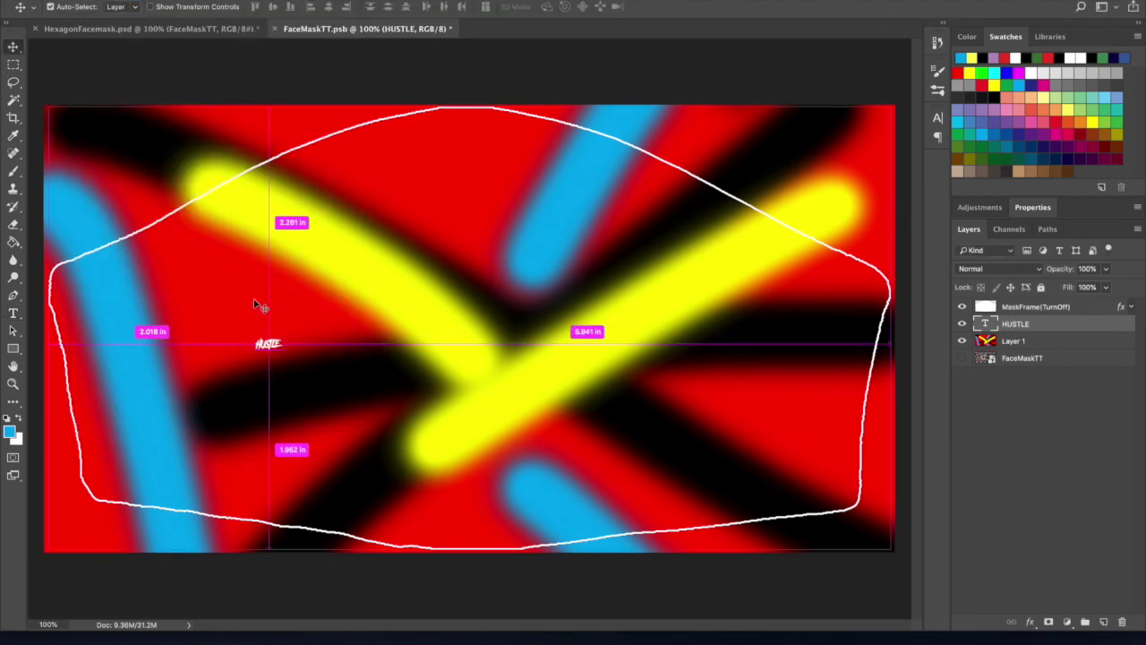
key(ctrl+t)
- Scale HUSTLE up and move it toward the centre of the design
drag(290, 328, 582, 175)
key(Return)
drag(373, 299, 586, 324)
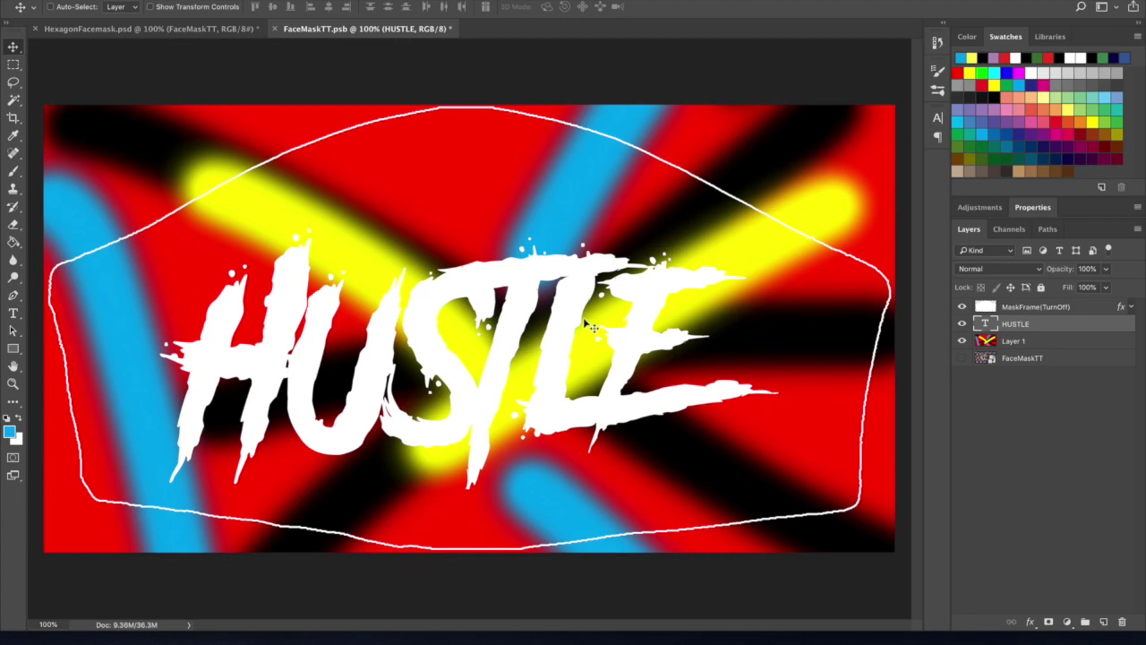
- Enlarge HUSTLE slightly more to about 109%, hide the MaskFrame outline, and save the file
key(ctrl+t)
drag(785, 212, 812, 195)
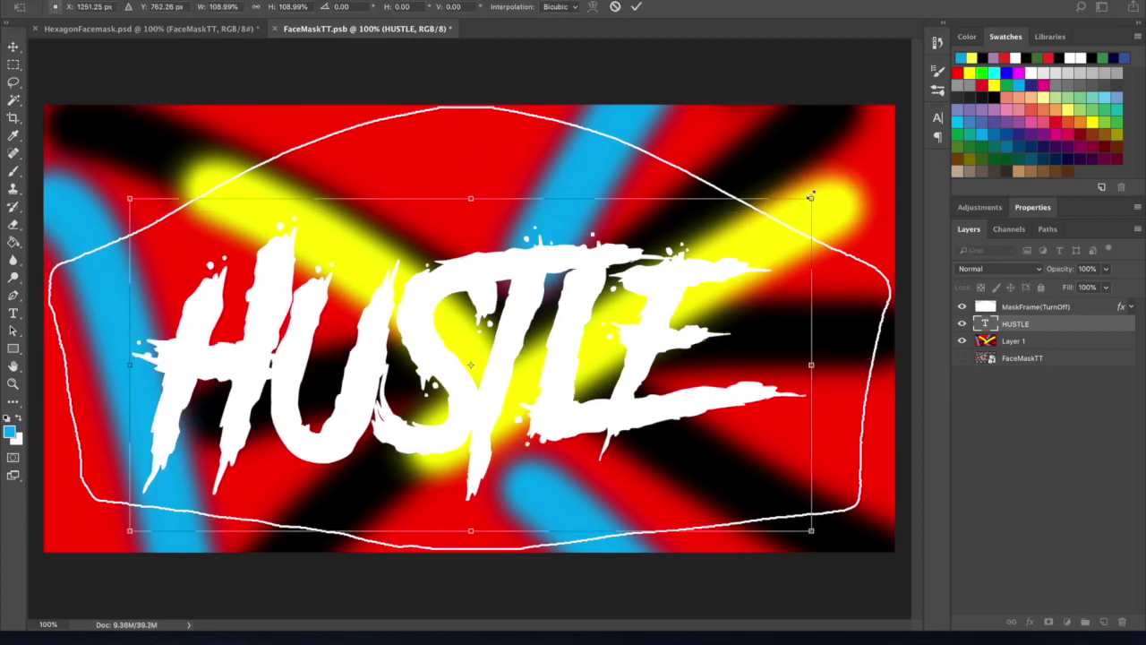
key(Return)
click(963, 312)
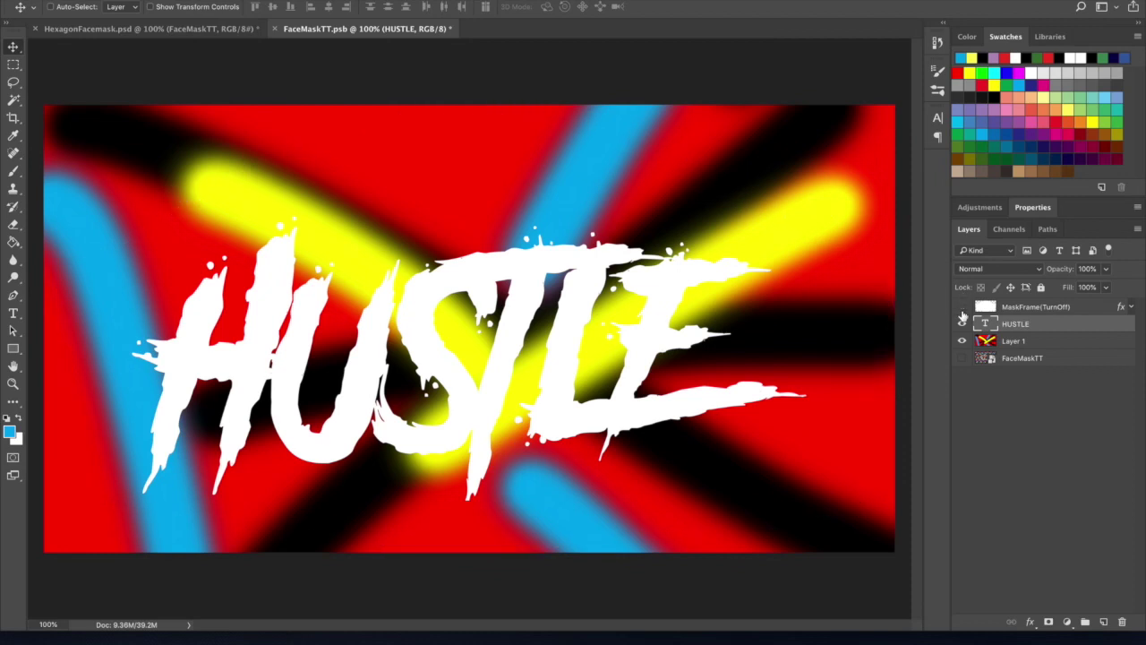
key(ctrl+s)
- Switch to the HexagonFacemask.psd mockup to view the mask with the HUSTLE graffiti design
click(189, 30)
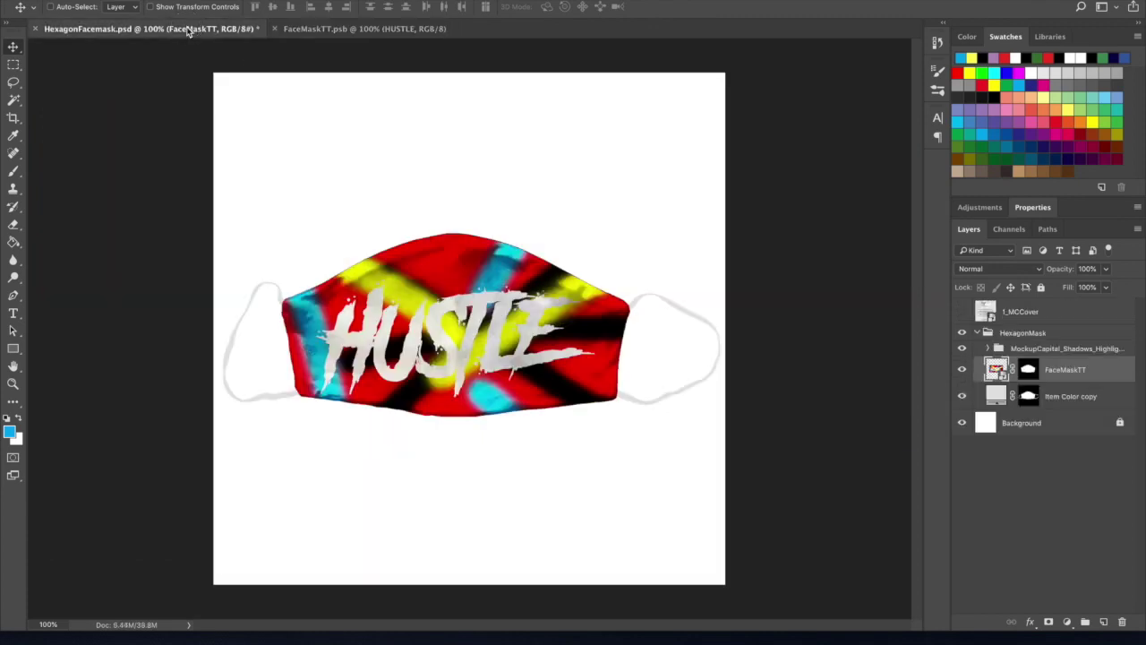